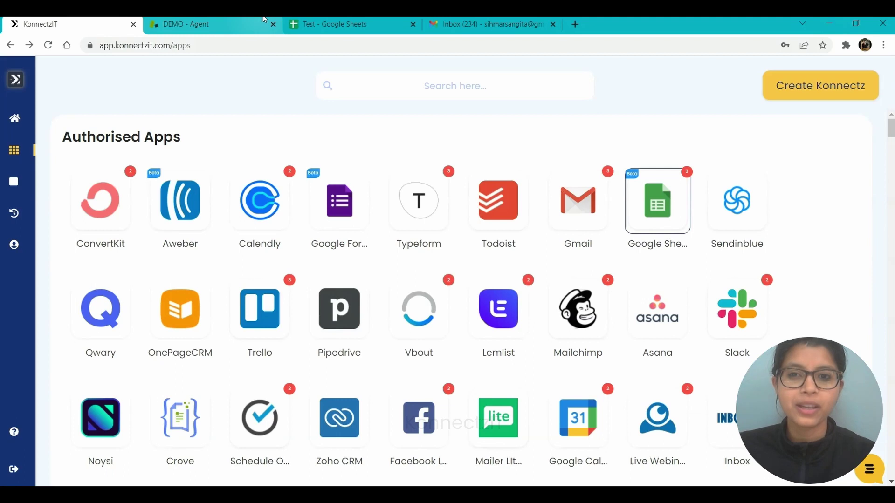
Step: Review the Zendesk workspace, Test spreadsheet and Gmail inbox tabs, then return to KonnectzIT's authorised apps
left_click(264, 19)
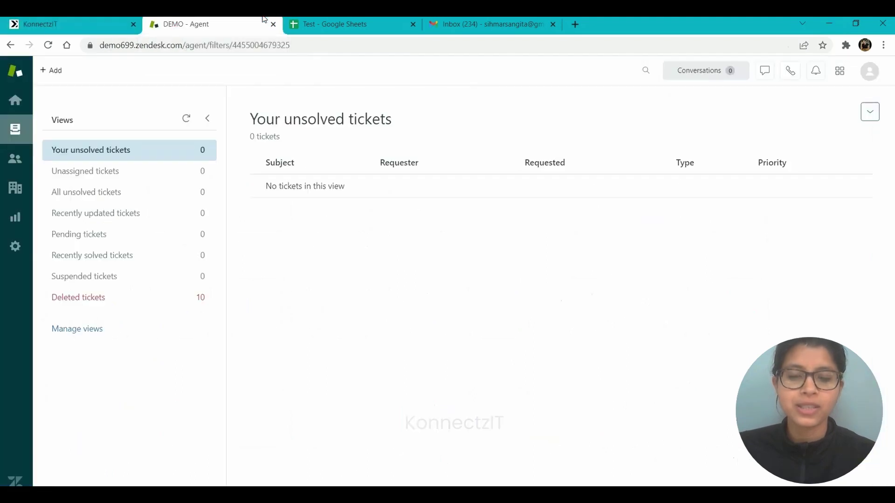
left_click(346, 20)
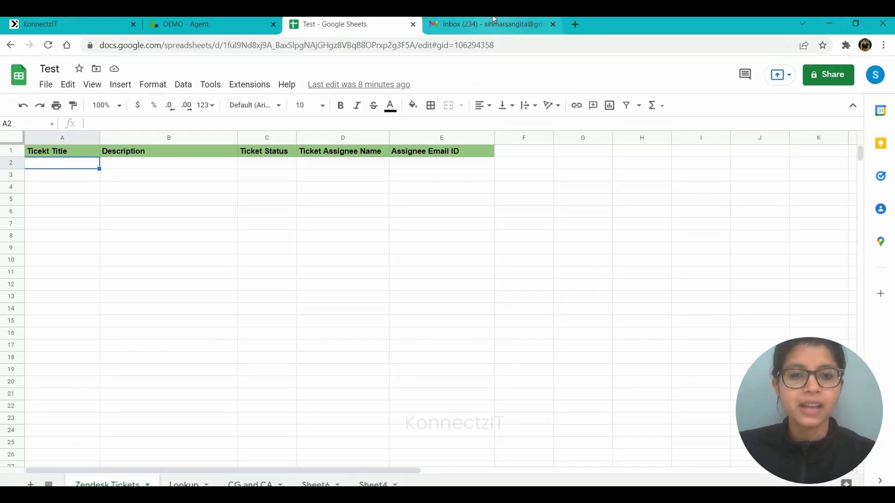
left_click(467, 20)
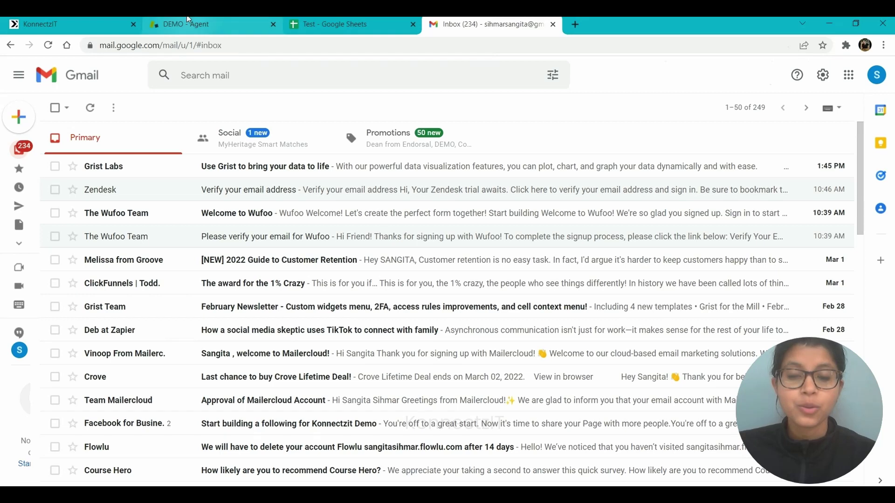
left_click(189, 19)
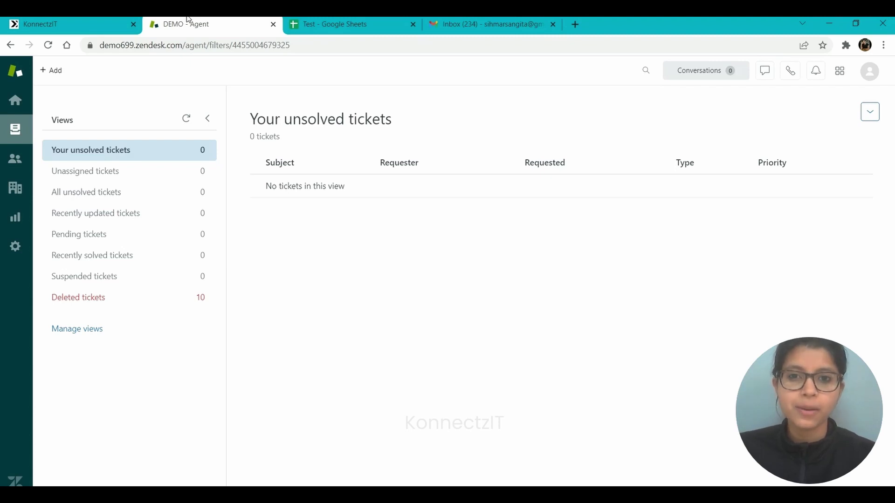
left_click(342, 20)
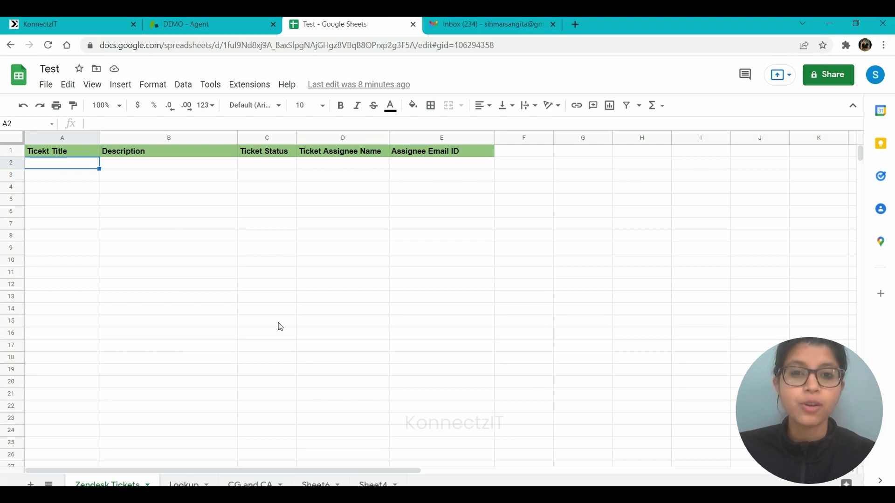
left_click(466, 20)
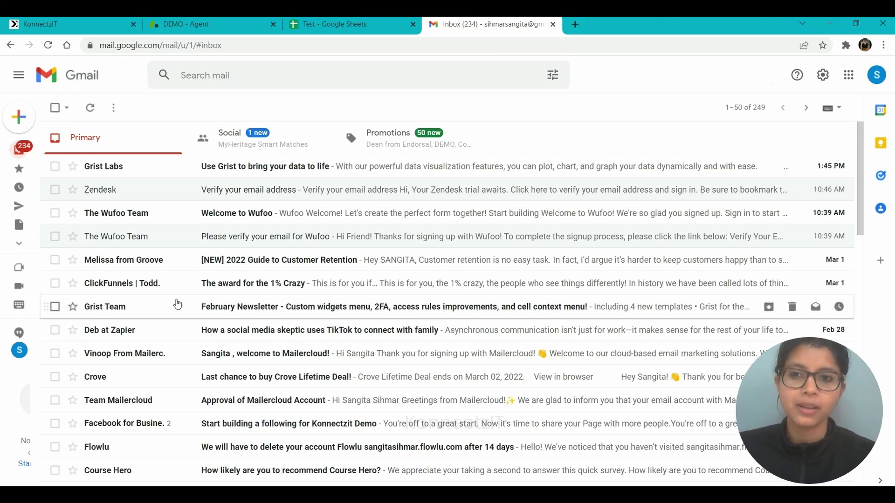
left_click(41, 21)
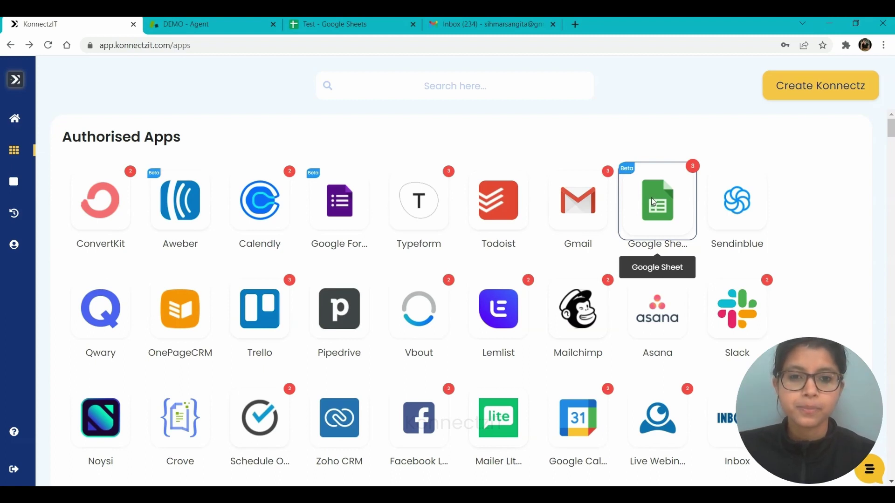
Step: Authorise another Google account for Google Sheets, bringing it to four connected accounts
left_click(652, 202)
left_click(337, 179)
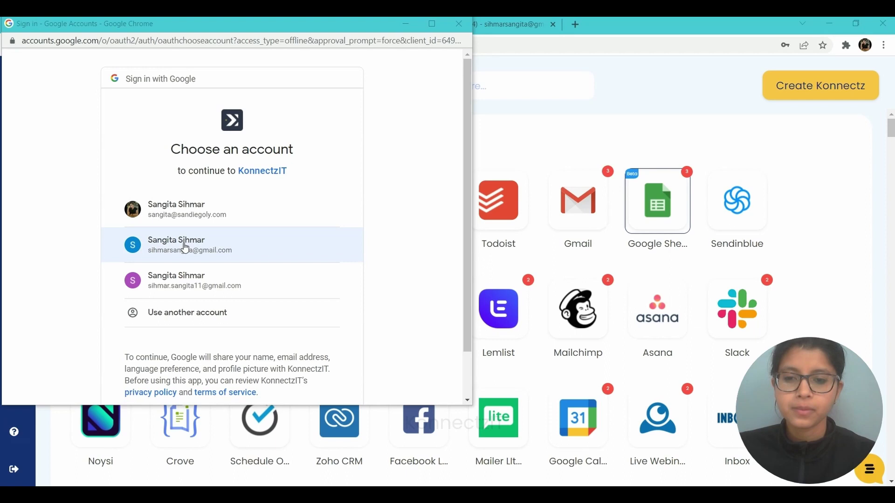
left_click(186, 248)
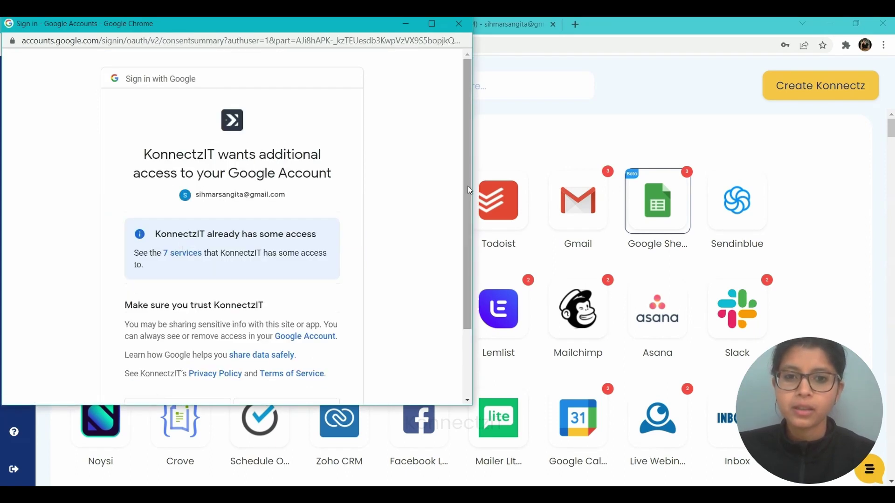
scroll(468, 186, "down", 2)
left_click(282, 326)
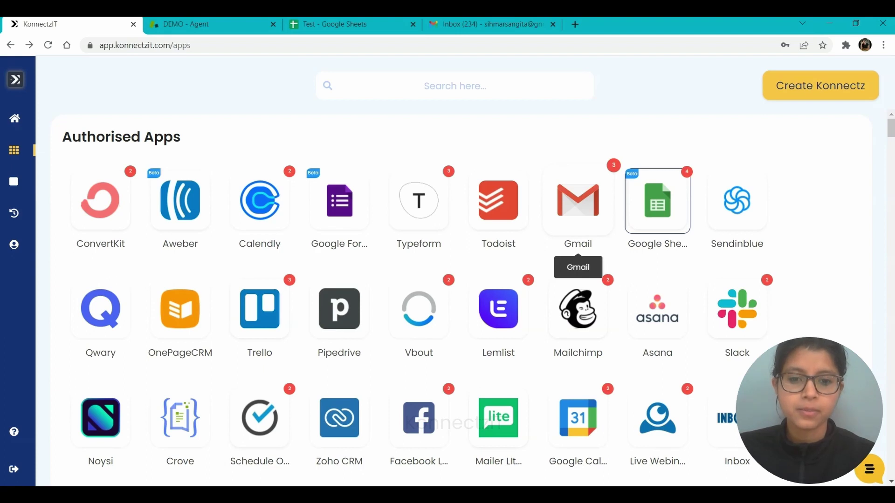
Step: Connect a fourth Gmail account by granting KonnectzIT access in the Google consent popup
left_click(578, 201)
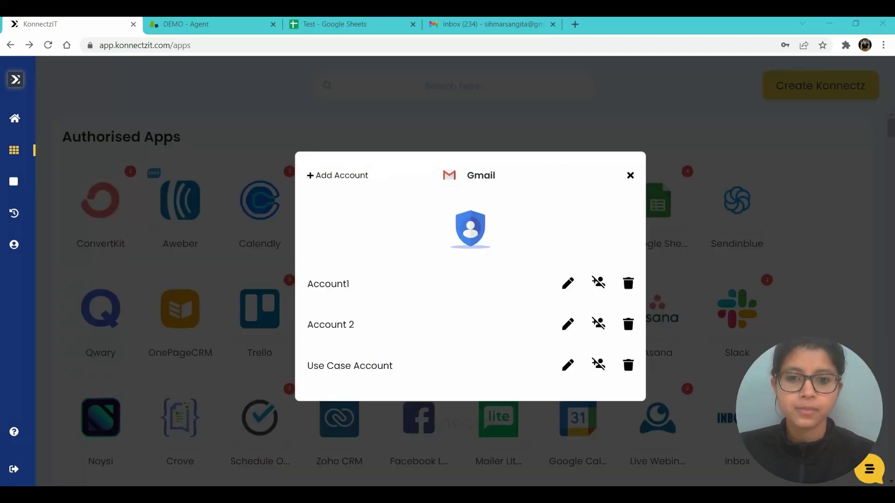
left_click(334, 182)
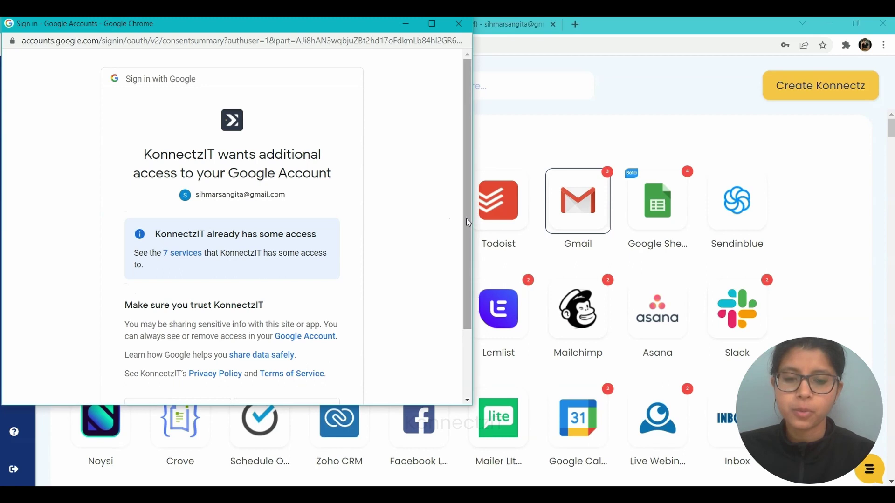
scroll(466, 219, "down", 2)
left_click(312, 321)
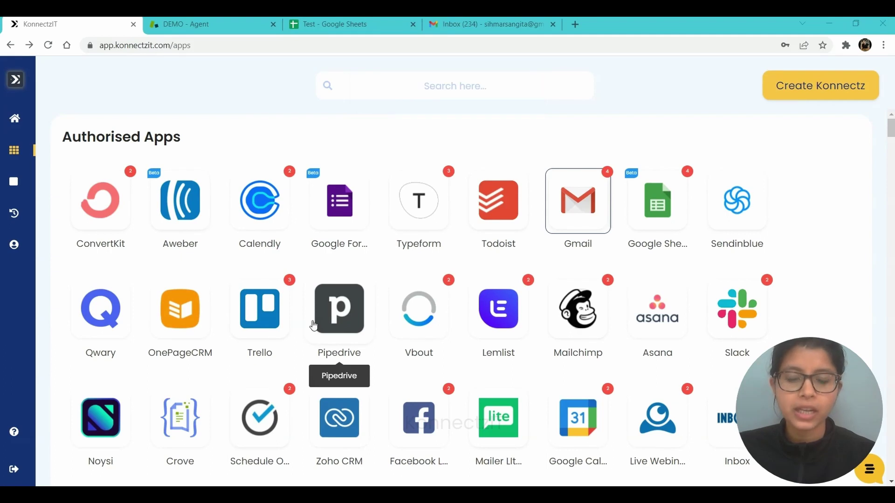
Step: Create a new konnectz and place the Zendesk app on the canvas
left_click(812, 91)
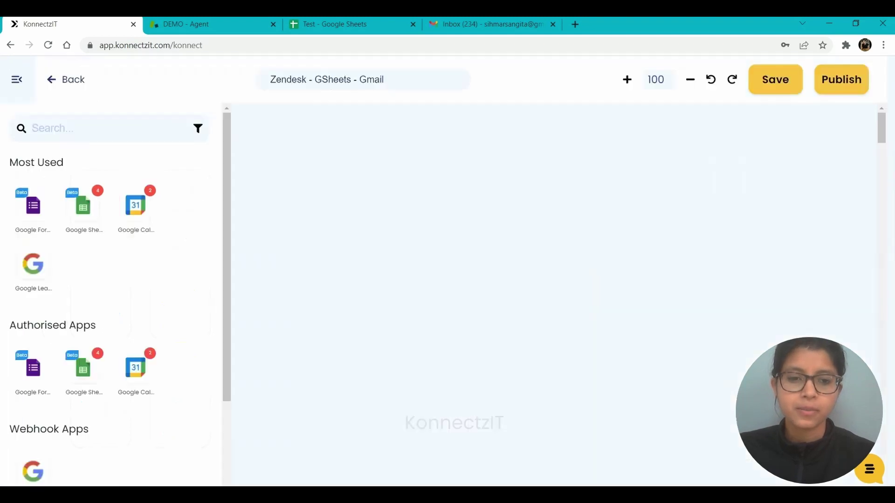
left_click(65, 126)
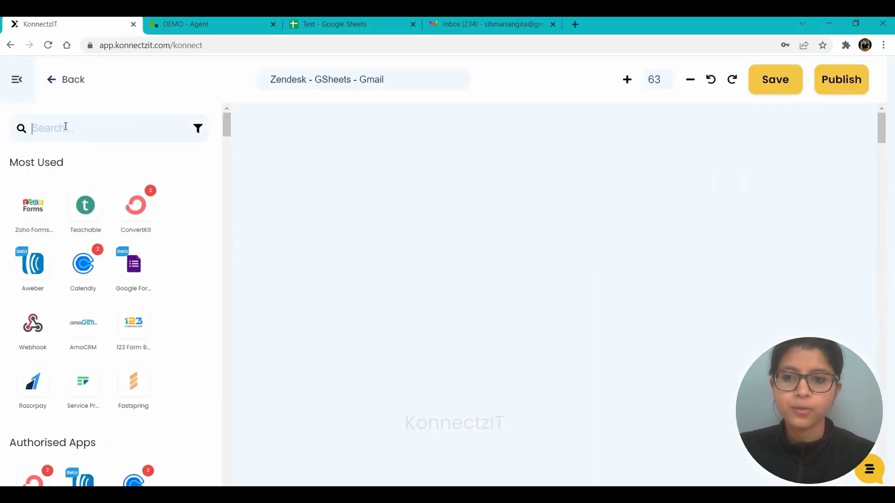
type("zen")
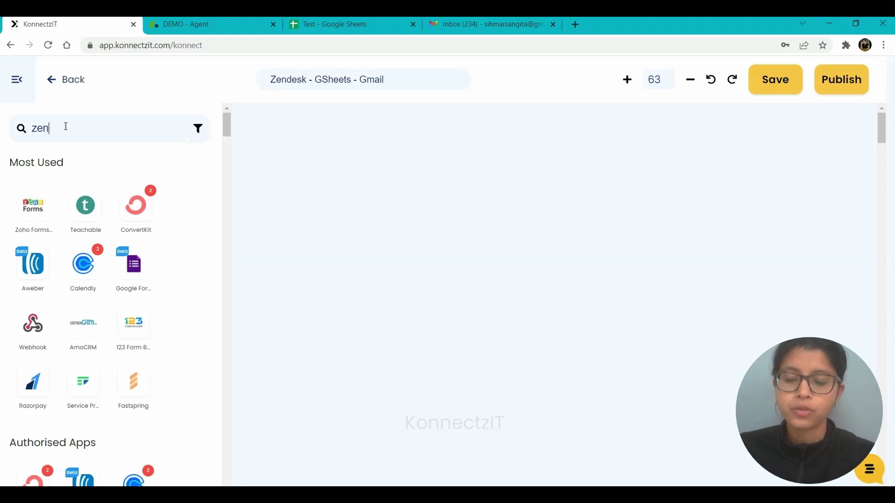
type("de")
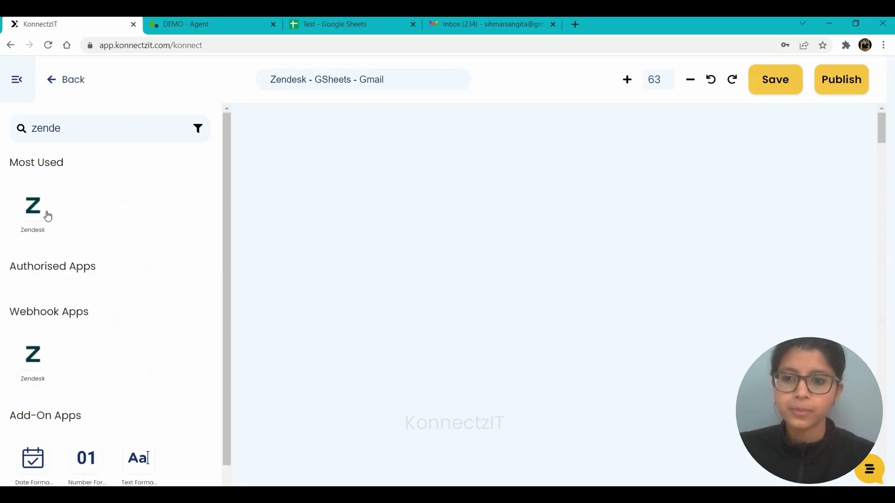
left_click_drag(44, 214, 271, 150)
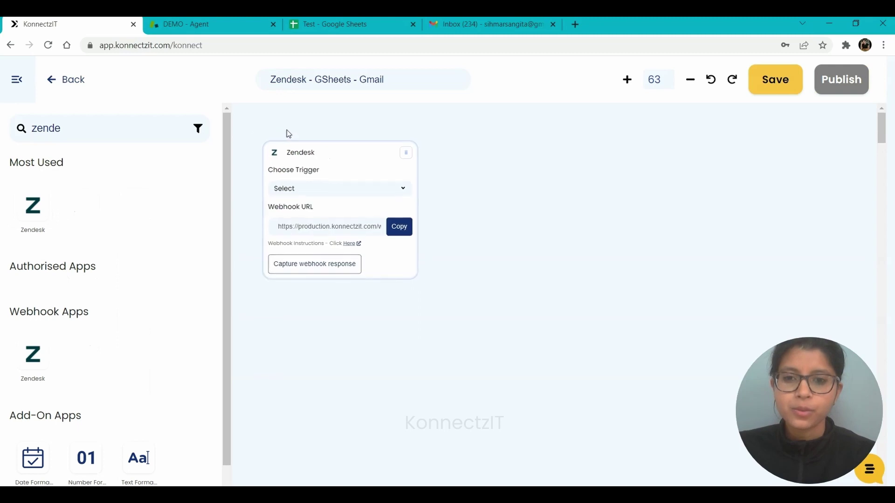
Step: Choose New Ticket as the Zendesk trigger and copy its webhook URL, reviewing the setup instructions
left_click(281, 178)
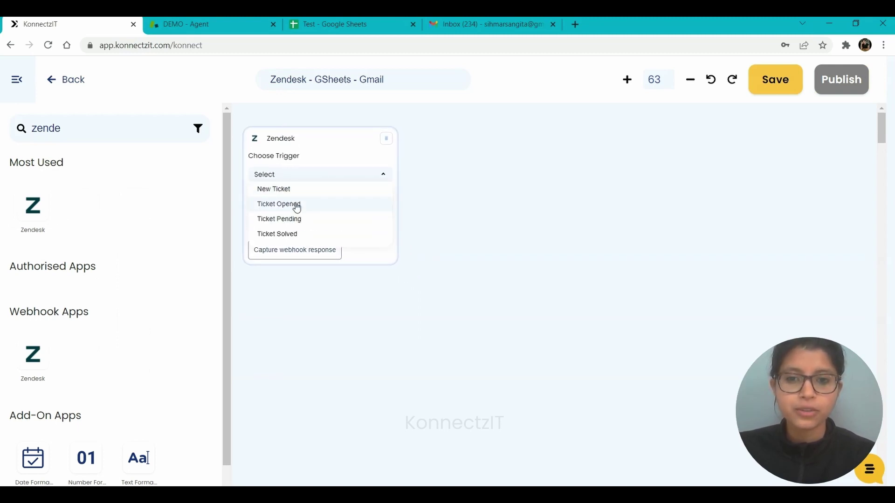
left_click(276, 190)
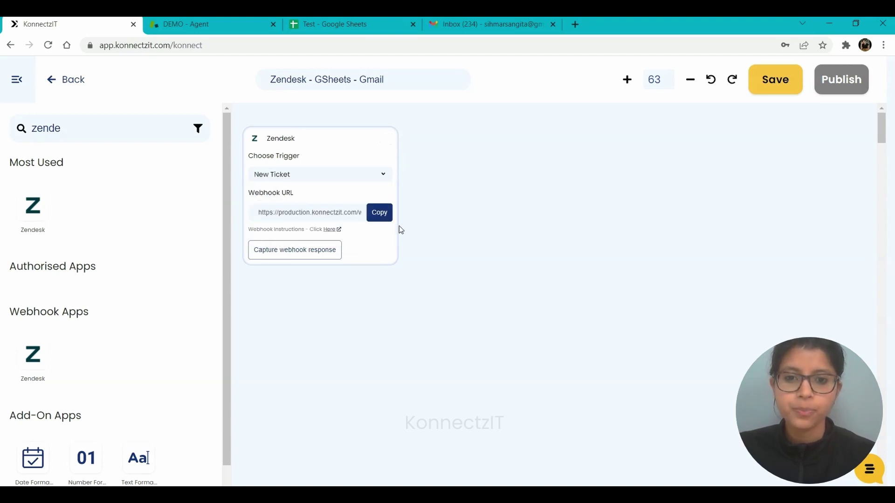
left_click(381, 217)
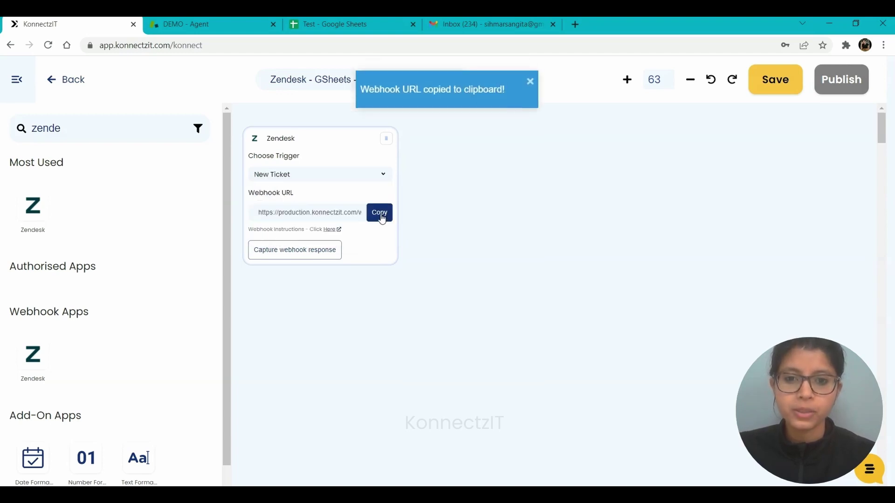
left_click(331, 231)
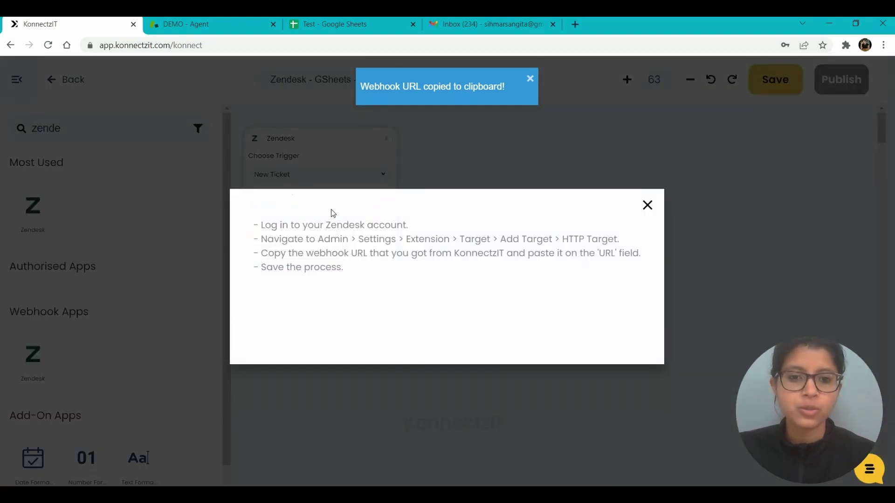
left_click(648, 206)
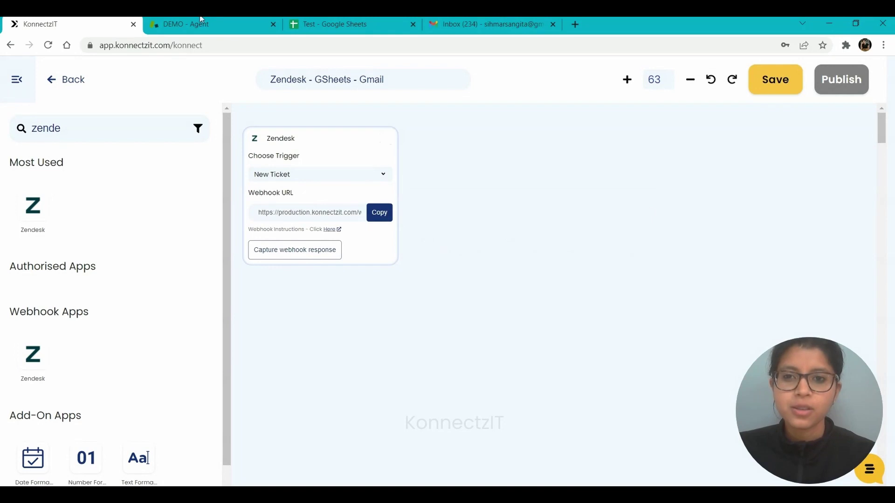
Step: Go to the Zendesk Admin Center Webhooks page and start a new webhook
left_click(178, 21)
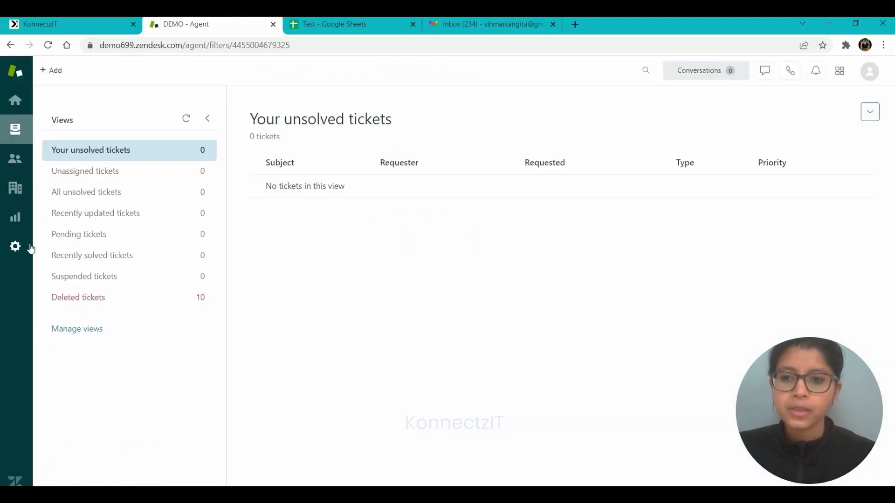
left_click(16, 247)
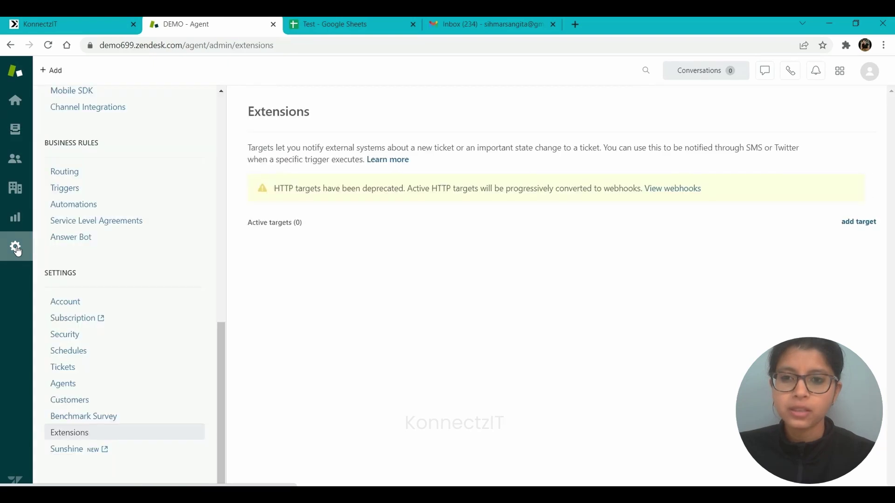
left_click(91, 434)
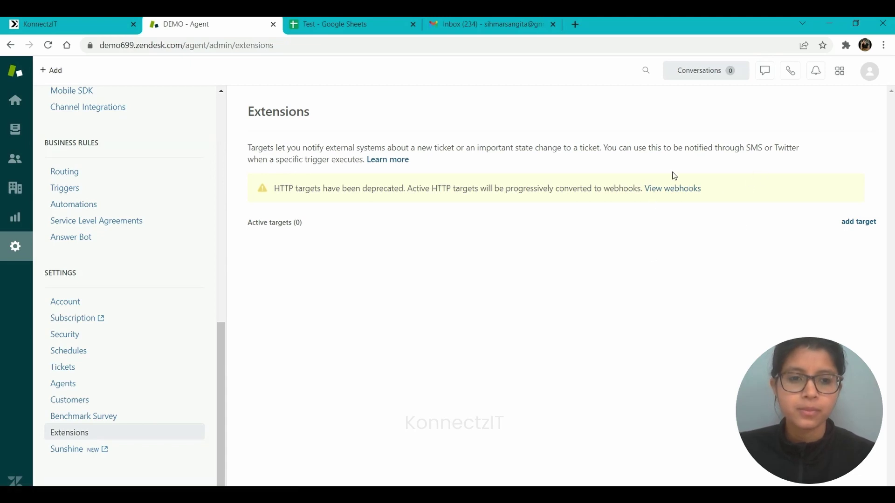
left_click(676, 189)
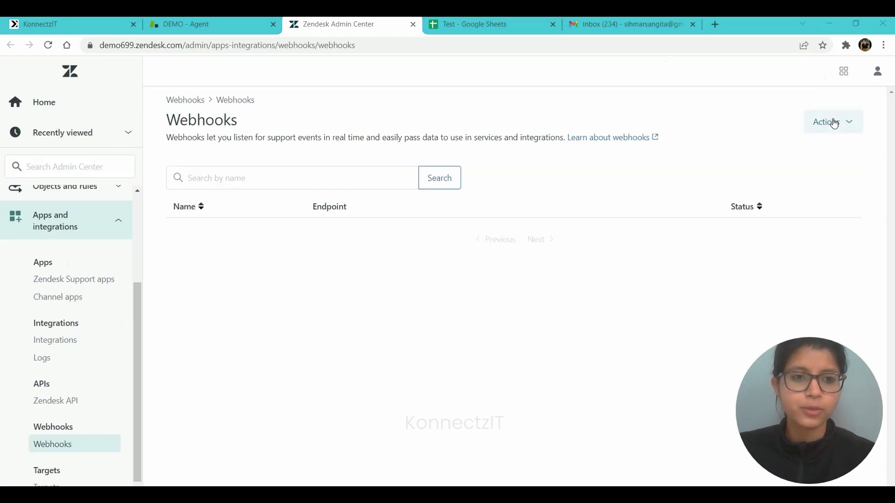
left_click(834, 123)
left_click(785, 160)
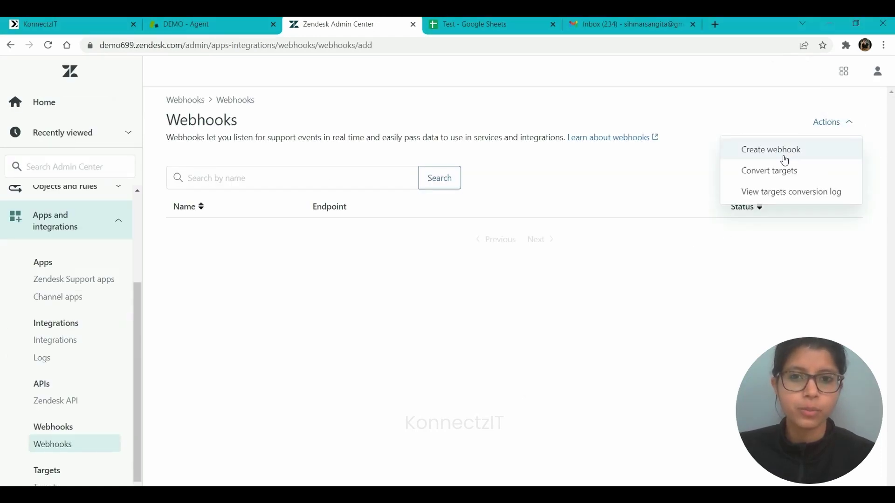
Step: Name the webhook 'New Tickets', paste the KonnectzIT URL as endpoint, set POST, and create it
left_click(274, 198)
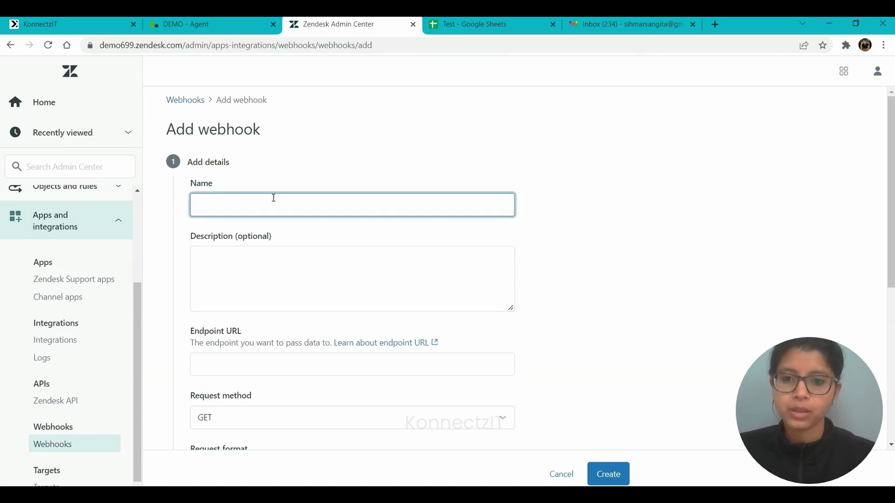
type("New Tickets")
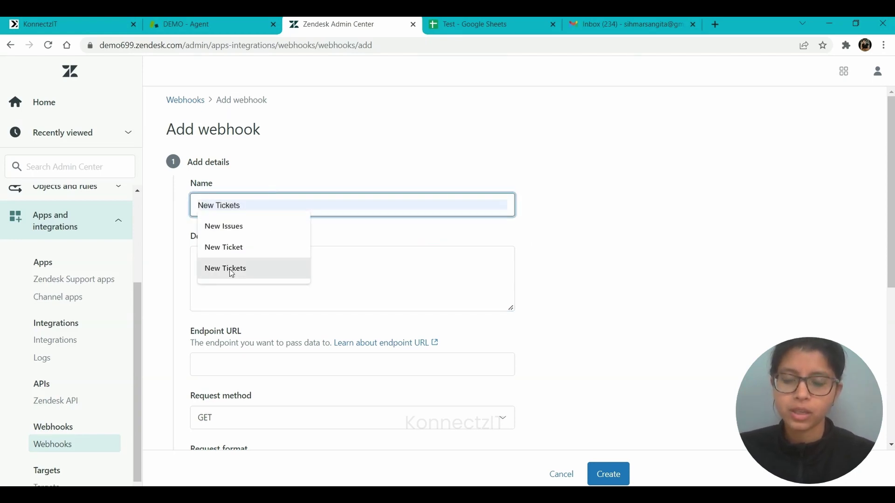
left_click(230, 269)
scroll(279, 320, "down", 4)
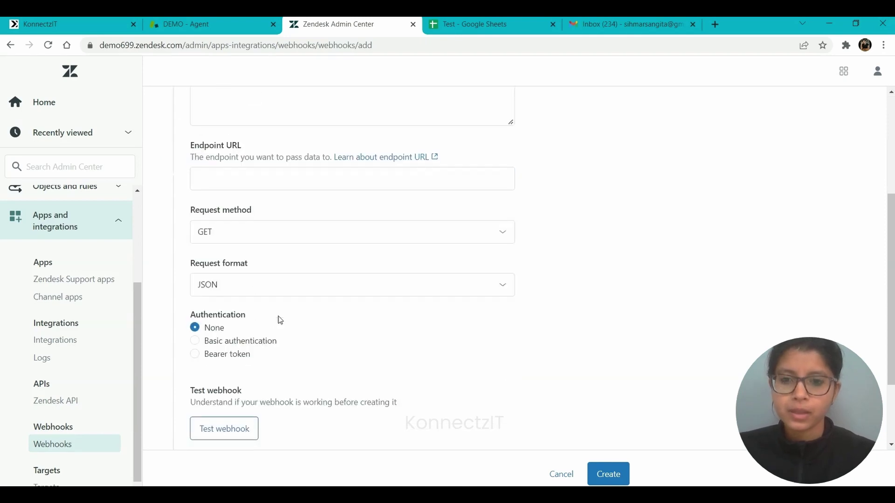
left_click(224, 177)
key("ctrl+v")
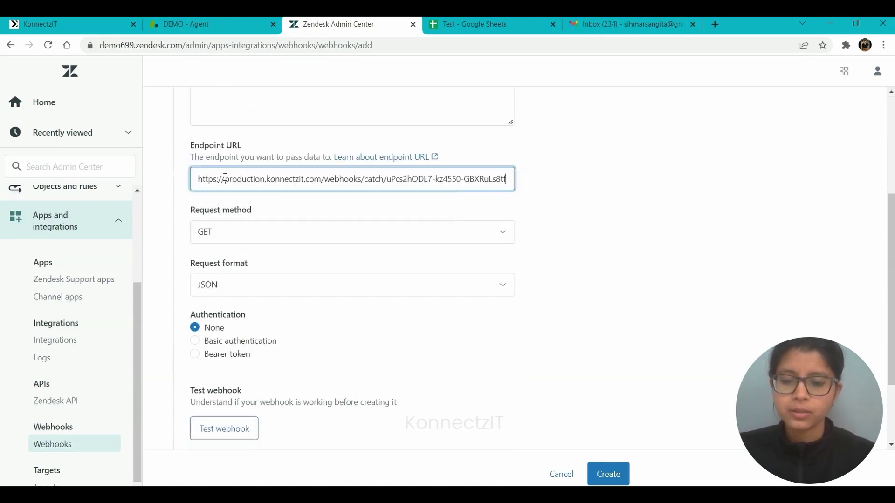
left_click(221, 237)
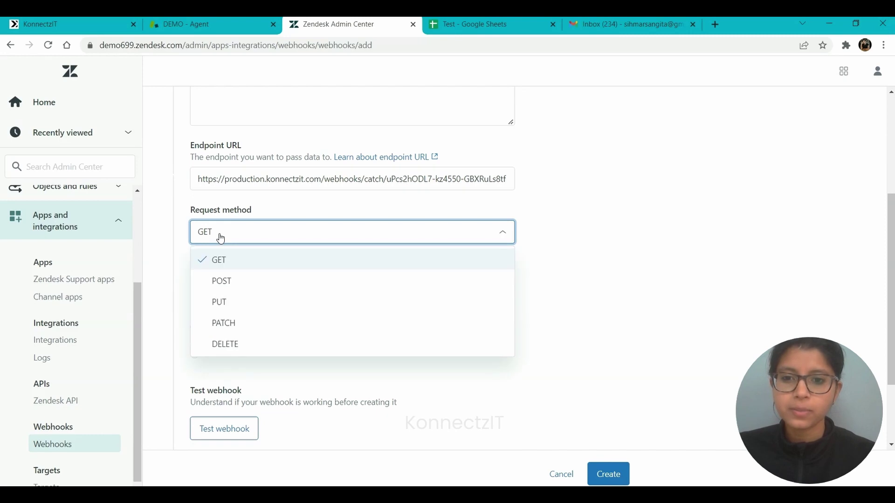
left_click(224, 283)
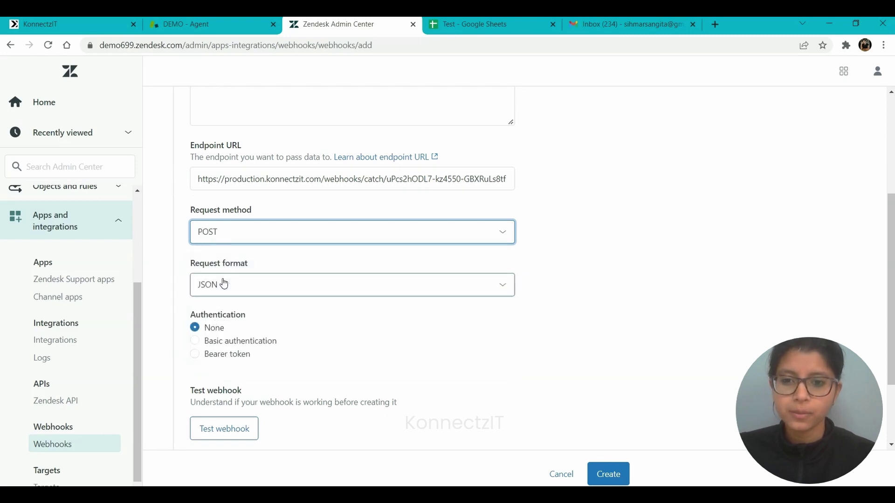
scroll(224, 284, "down", 2)
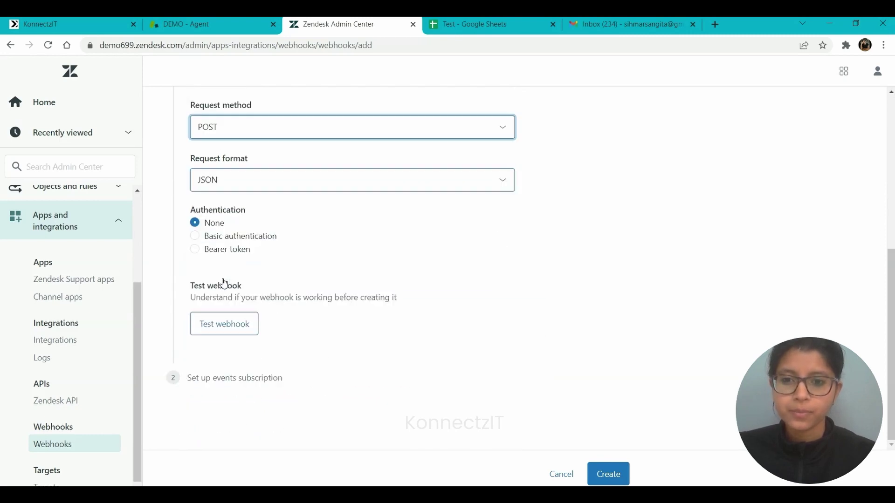
left_click(611, 475)
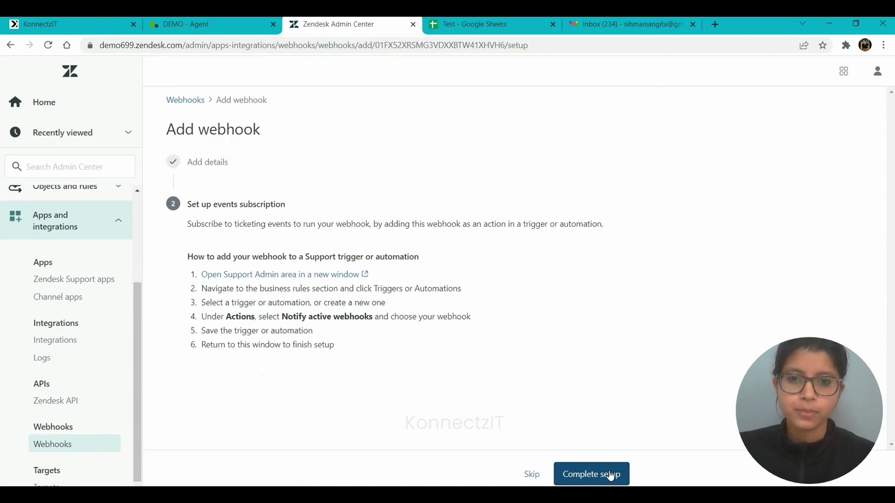
left_click(313, 274)
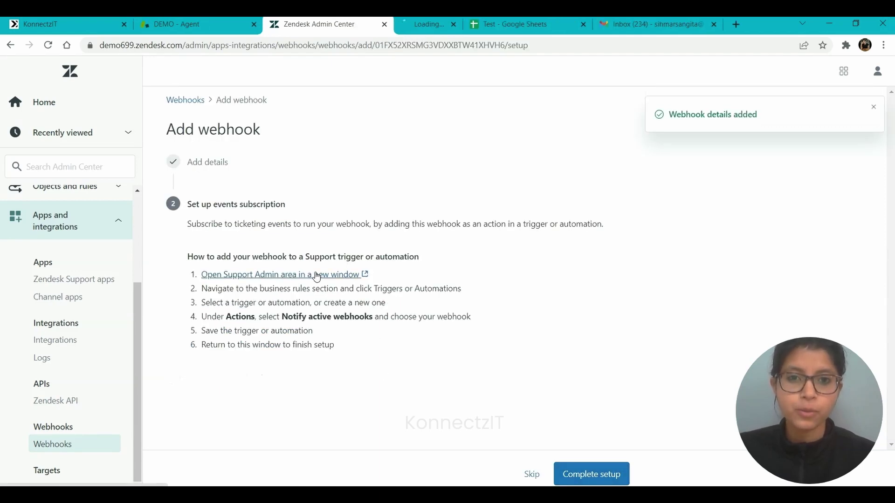
Step: Start a new trigger named 'New Tickets Created' in the Notifications category
left_click(433, 20)
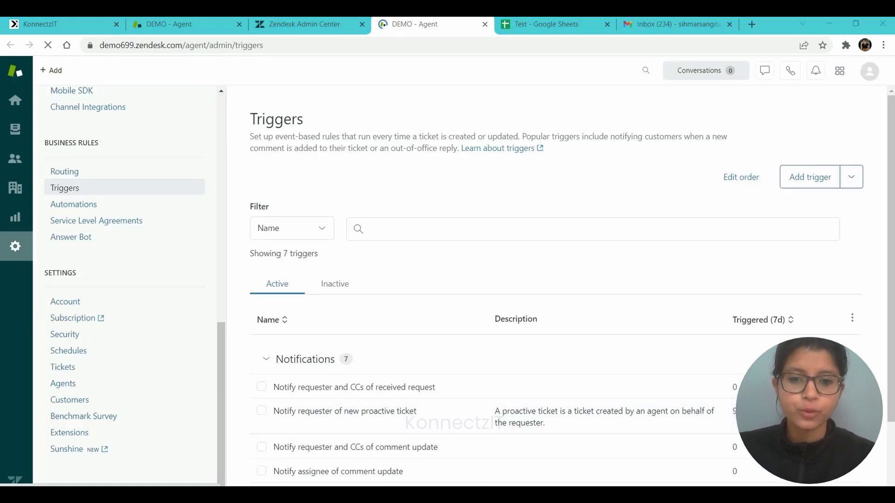
left_click(817, 179)
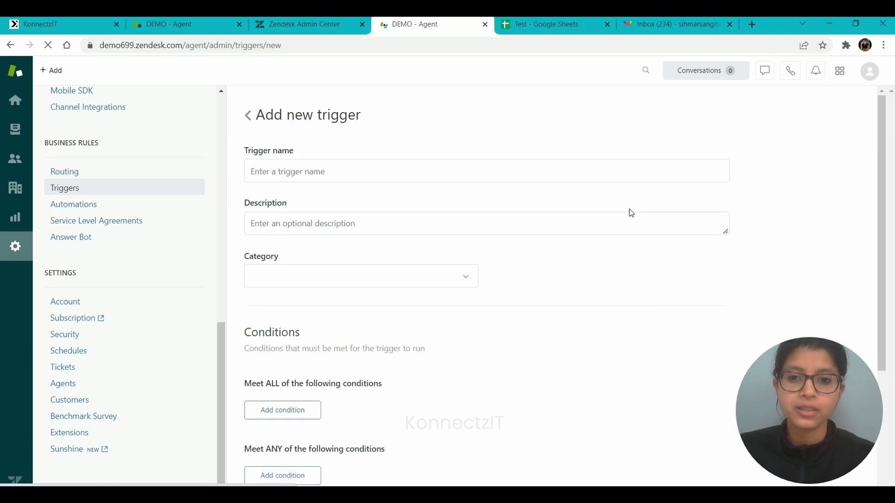
left_click(272, 168)
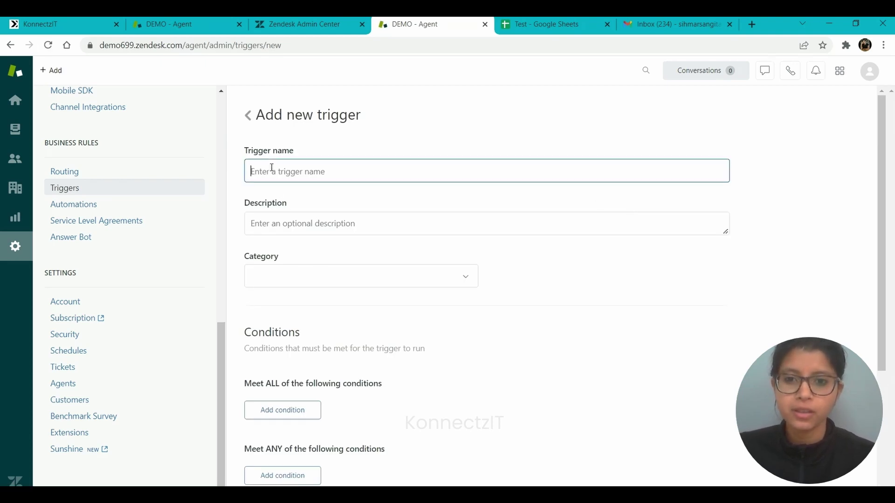
type("New")
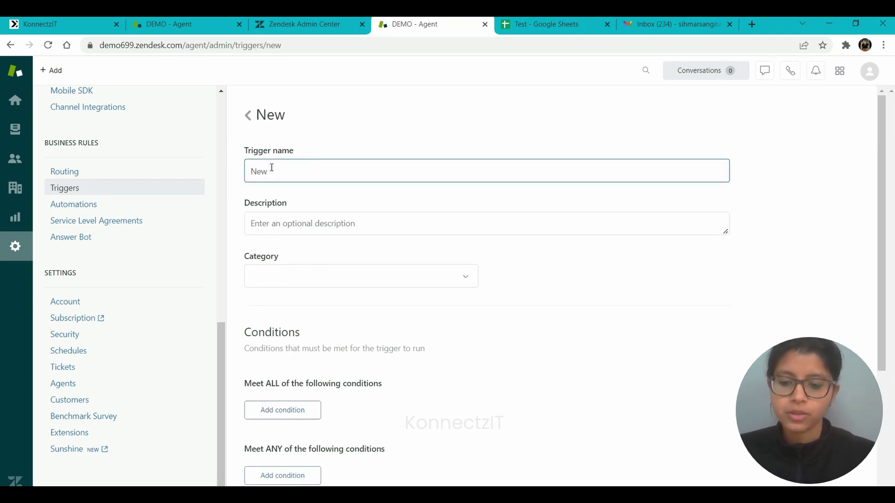
type(" Ticket")
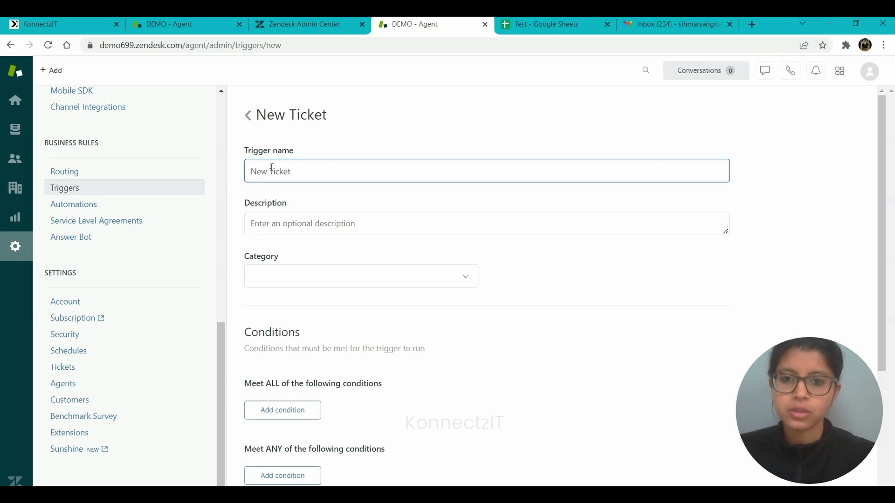
type("s Created")
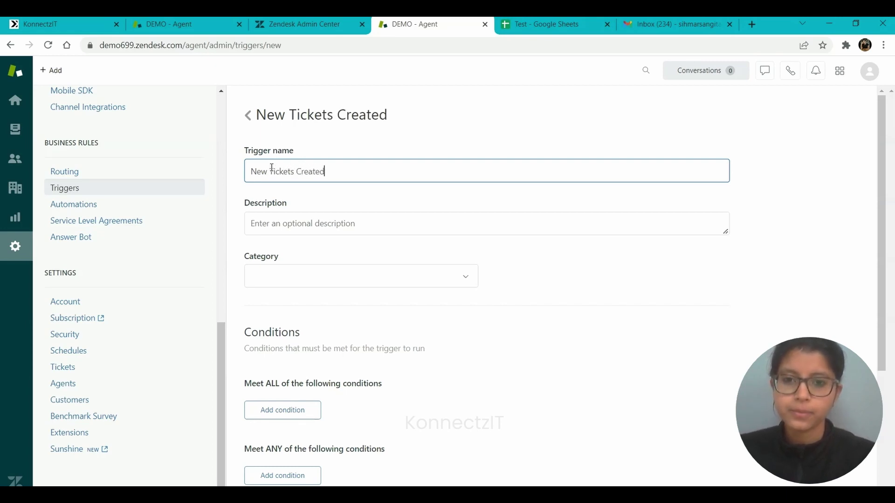
left_click(316, 279)
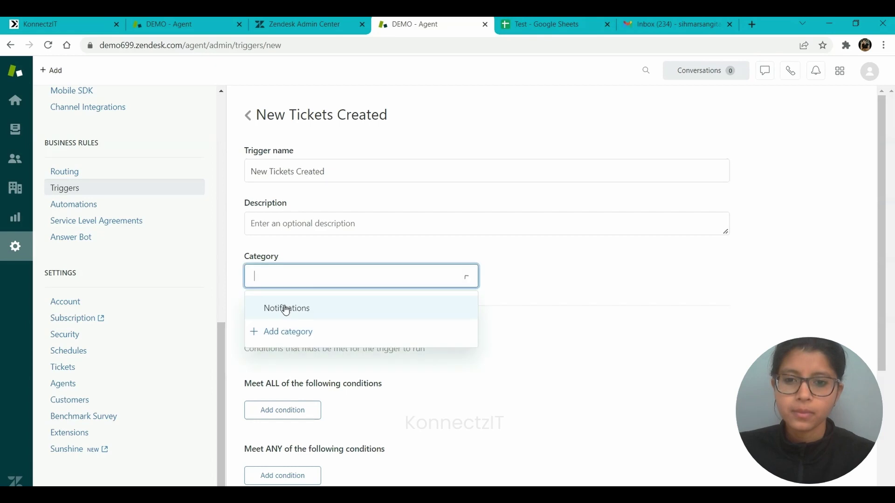
left_click(282, 308)
Step: Add the condition Ticket Is Created to the trigger
scroll(402, 327, "down", 4)
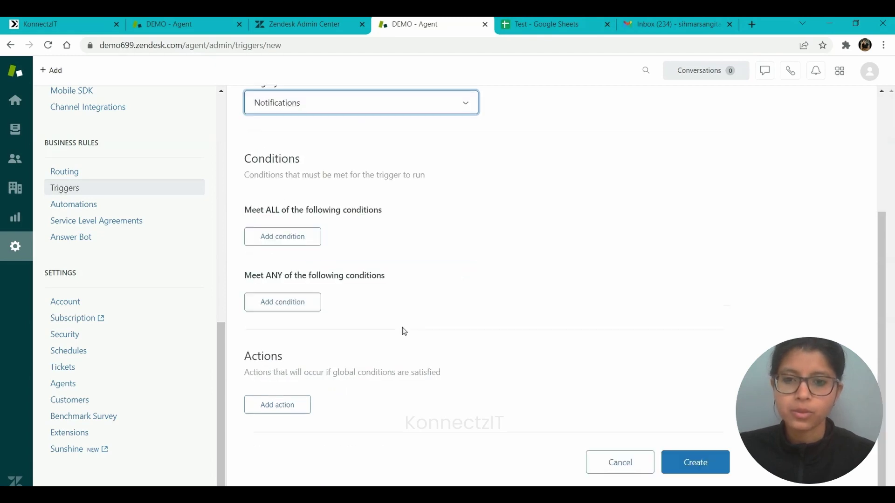
left_click(284, 238)
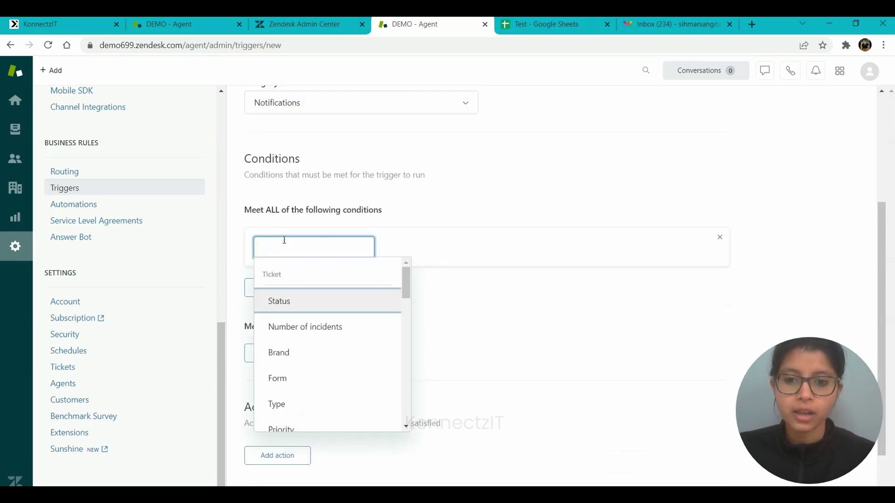
scroll(300, 355, "down", 3)
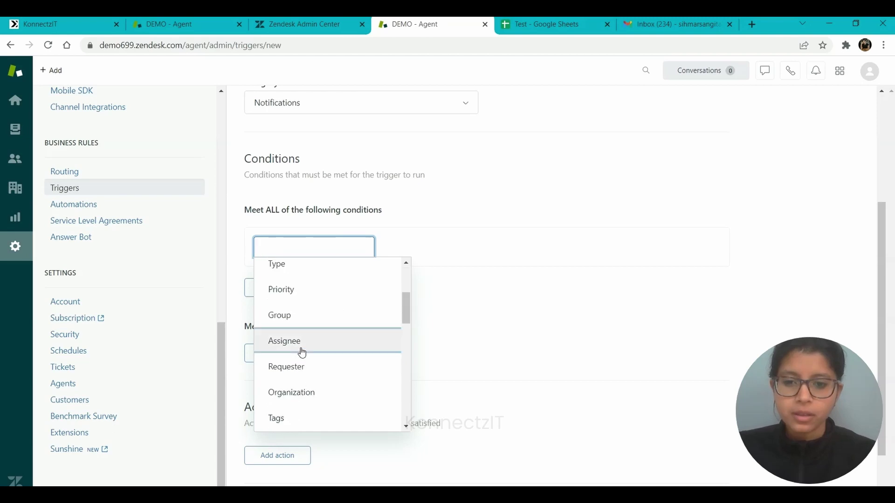
scroll(302, 354, "down", 3)
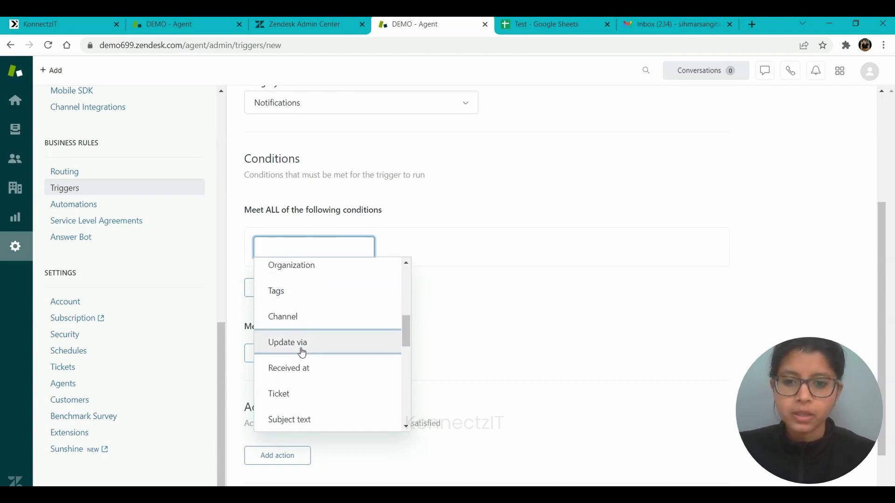
scroll(302, 353, "down", 1)
left_click(290, 347)
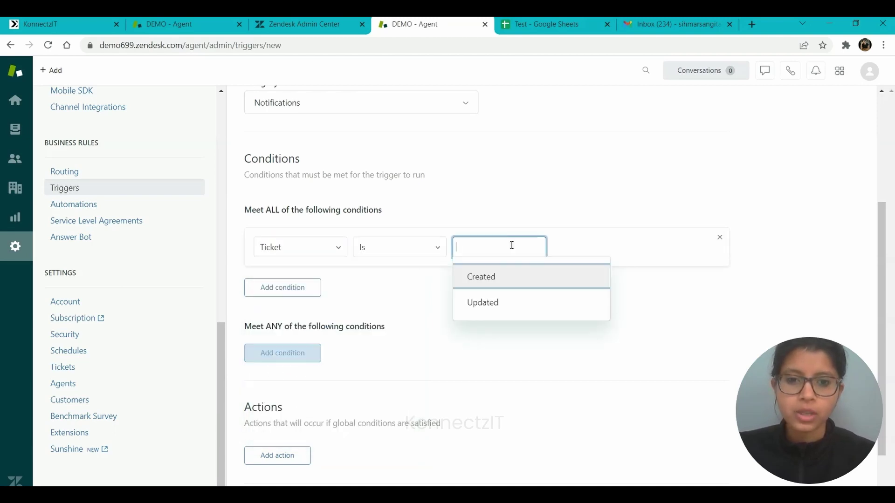
left_click(522, 286)
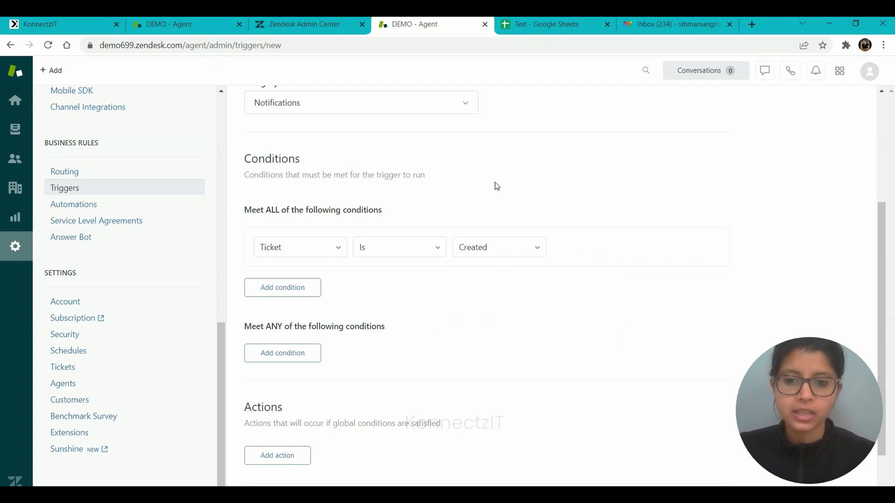
scroll(383, 358, "down", 1)
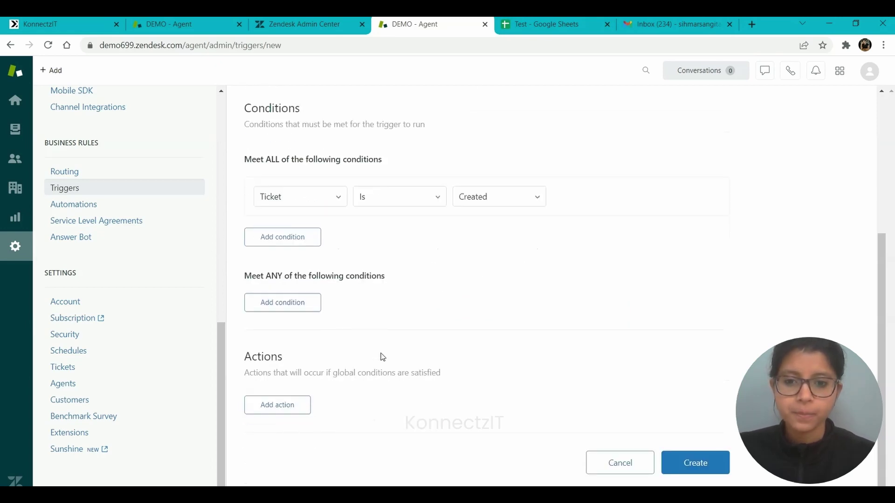
Step: Add a trigger action that notifies the active New Tickets webhook
left_click(289, 406)
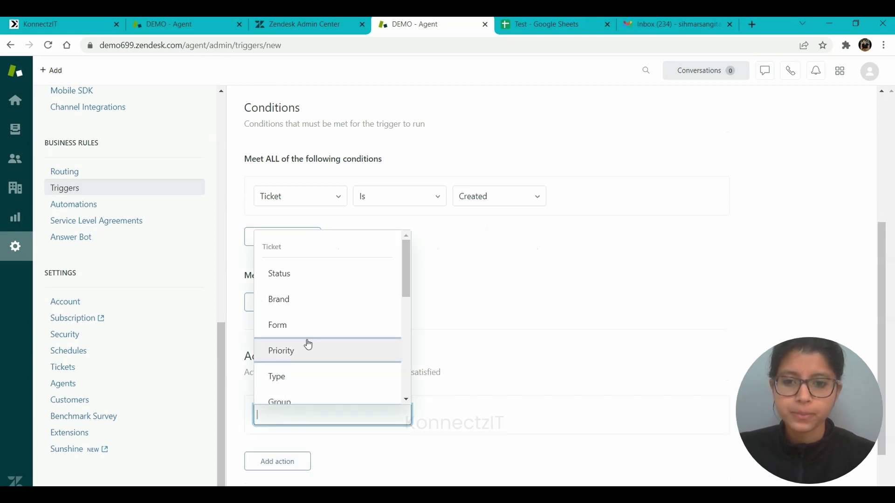
scroll(306, 344, "down", 2)
scroll(308, 344, "down", 1)
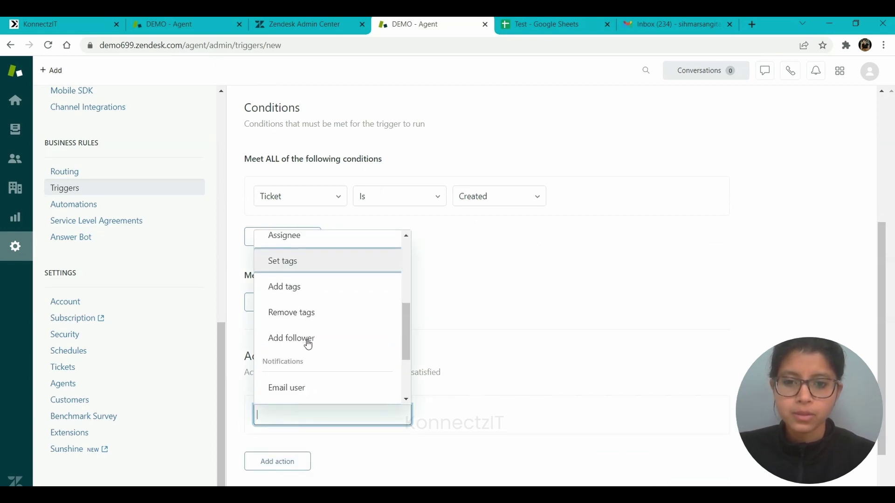
scroll(308, 344, "down", 2)
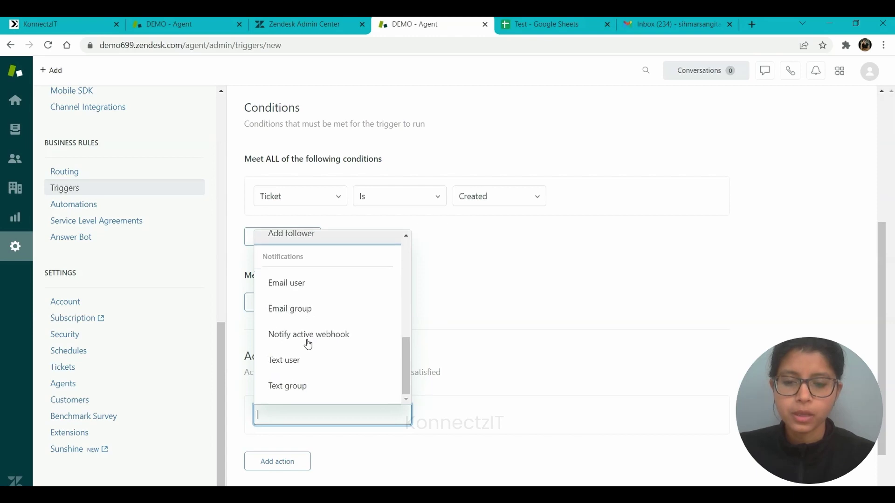
left_click(308, 337)
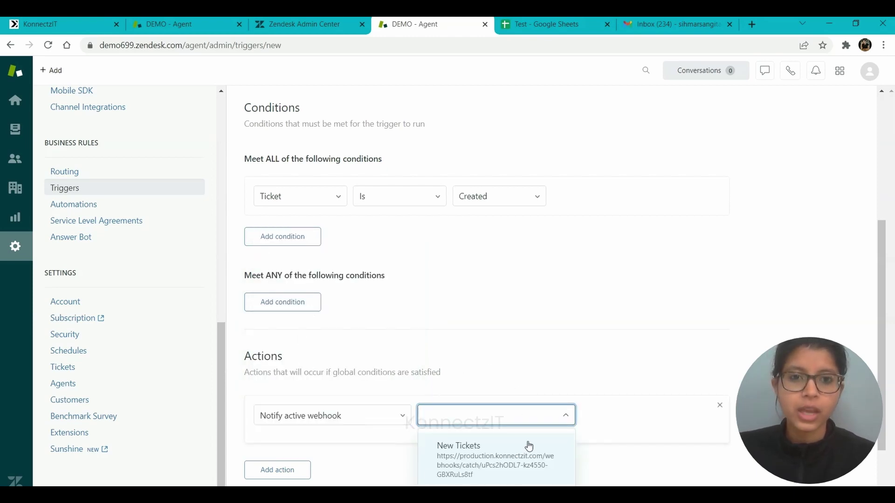
left_click(482, 470)
scroll(481, 468, "down", 5)
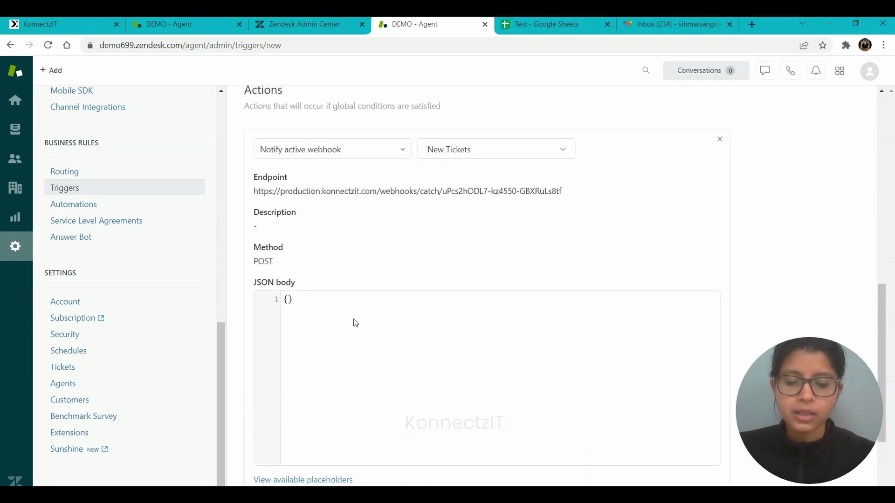
Step: Replace the {} JSON body with the prepared ticket-field JSON and create the trigger
key("alt+Tab")
key("ctrl+a")
key("ctrl+c")
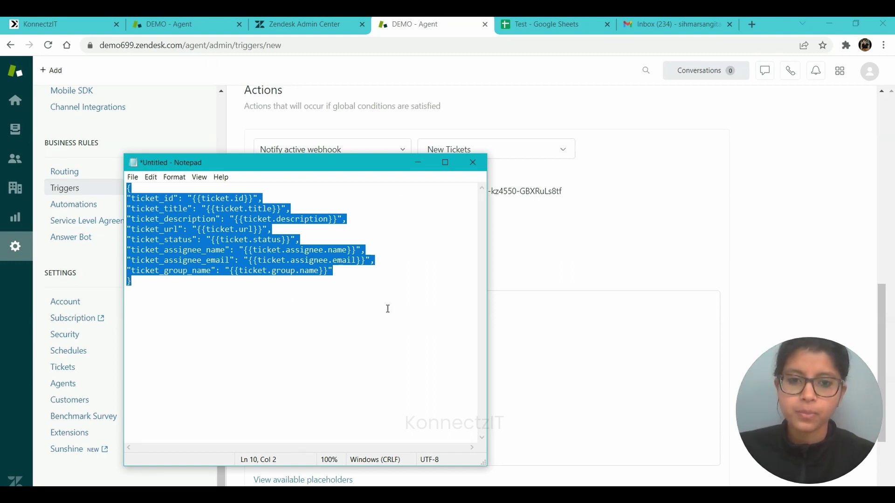
left_click(538, 344)
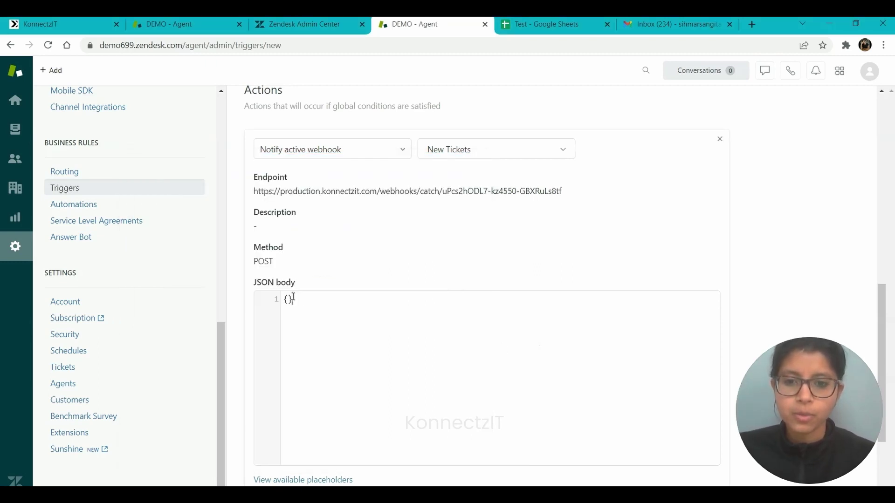
left_click_drag(293, 297, 283, 297)
key("ctrl+v")
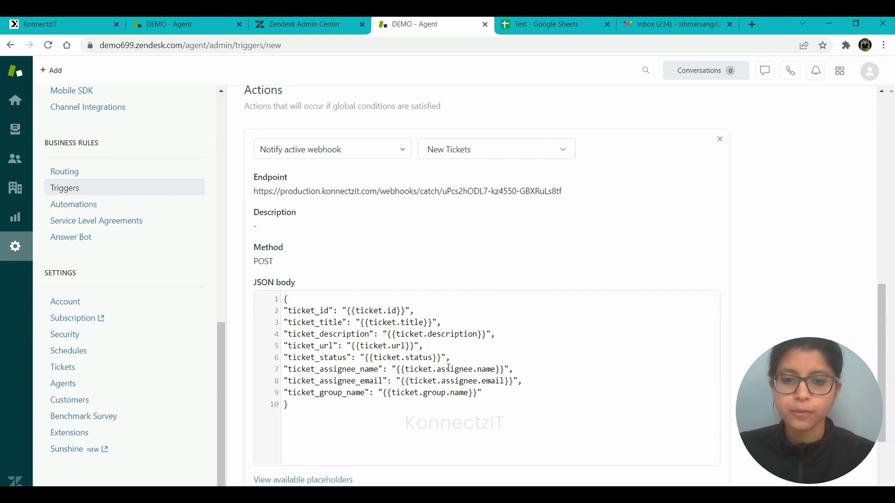
scroll(448, 368, "down", 3)
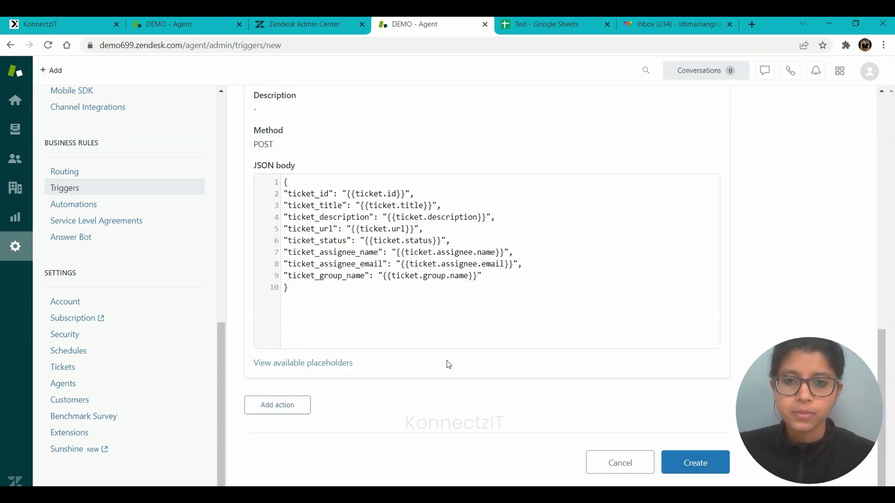
left_click(705, 464)
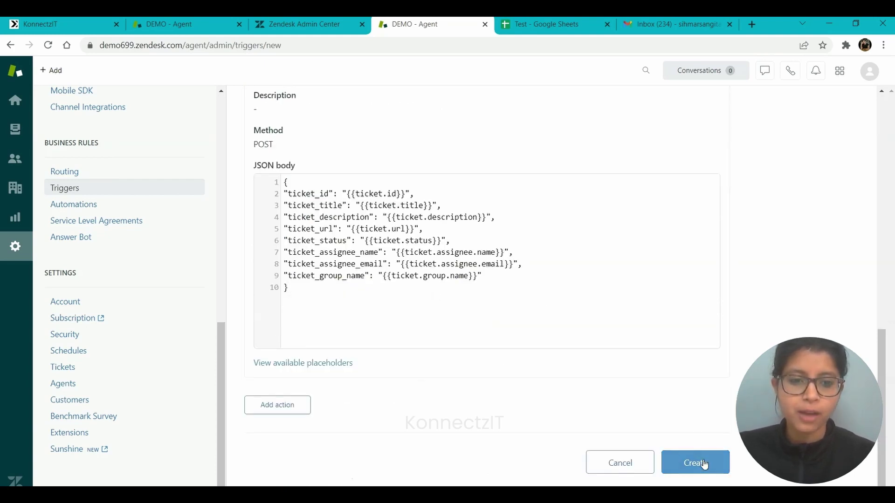
left_click(704, 464)
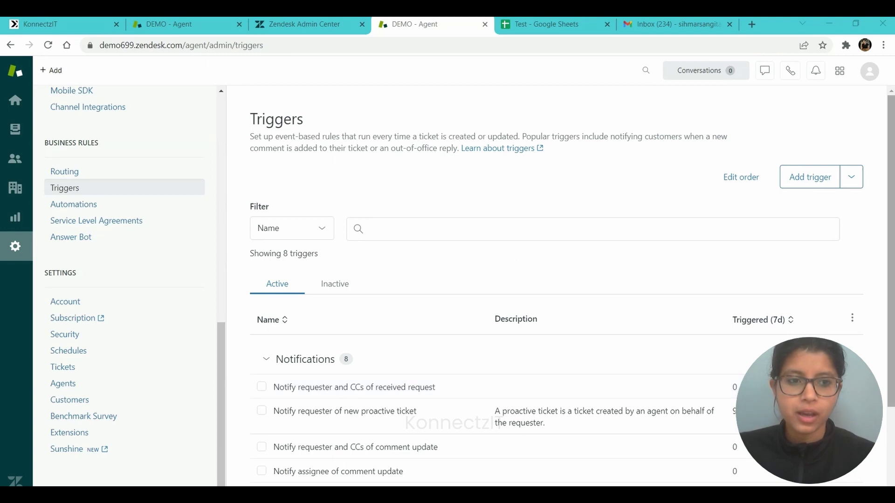
Step: Complete the New Tickets webhook setup in Admin Center so it is listed as Active
left_click_drag(891, 376, 891, 459)
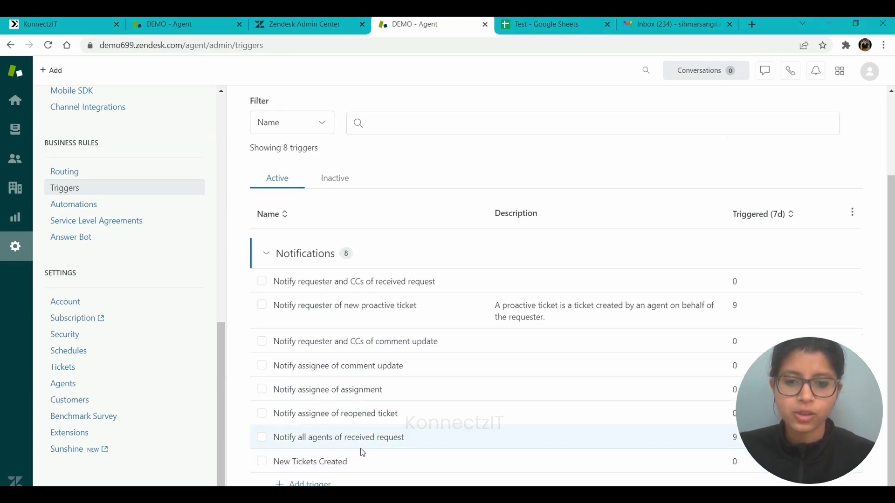
left_click(308, 23)
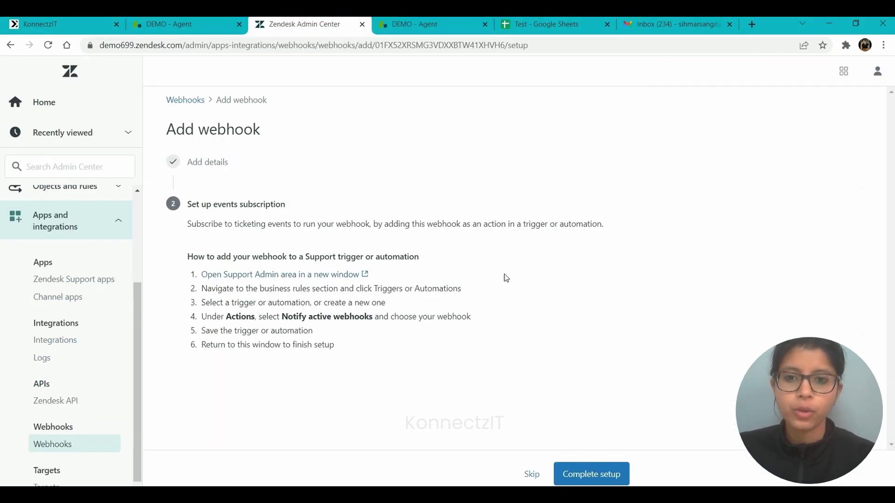
left_click(585, 473)
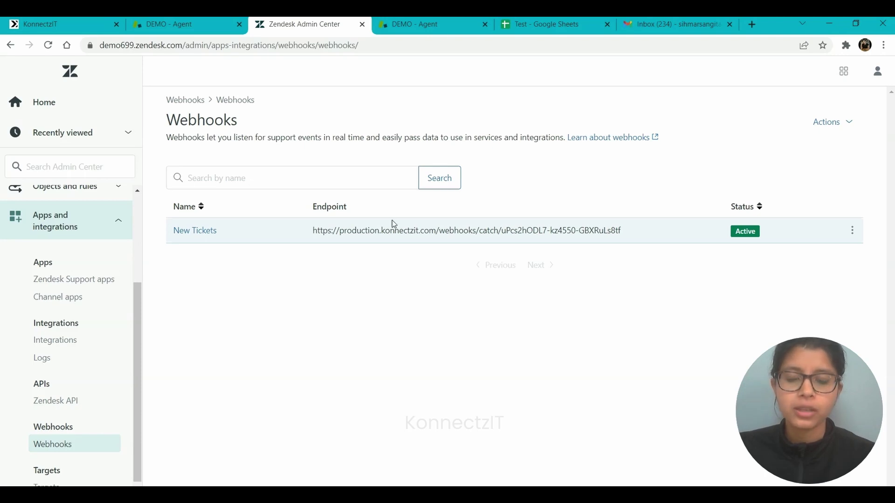
Step: Start capturing the Zendesk webhook response in KonnectzIT, then return to the Zendesk agent workspace
left_click(69, 21)
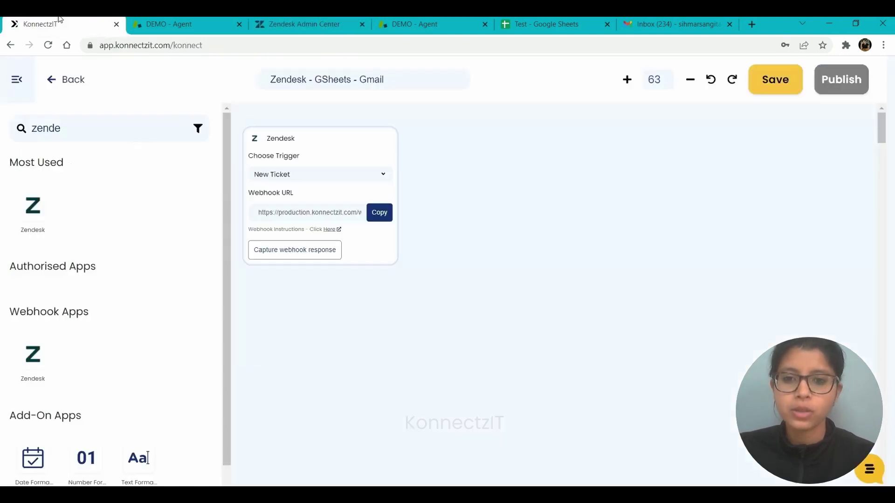
left_click(329, 250)
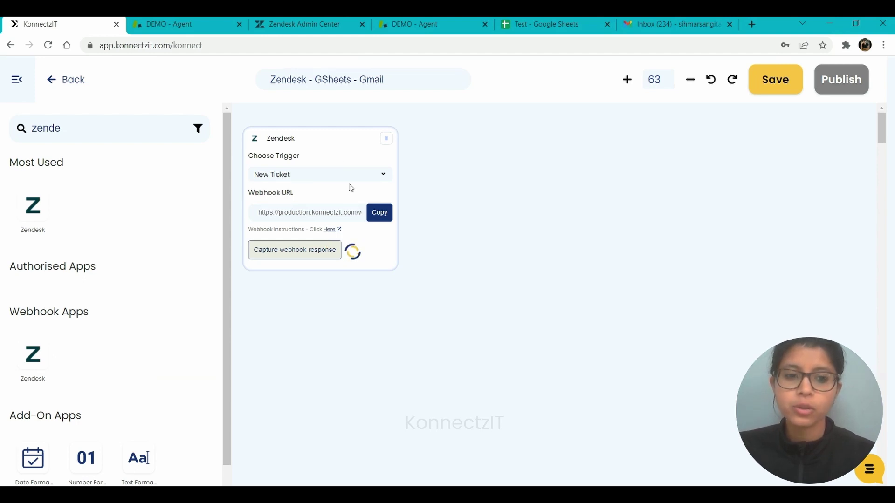
left_click(160, 21)
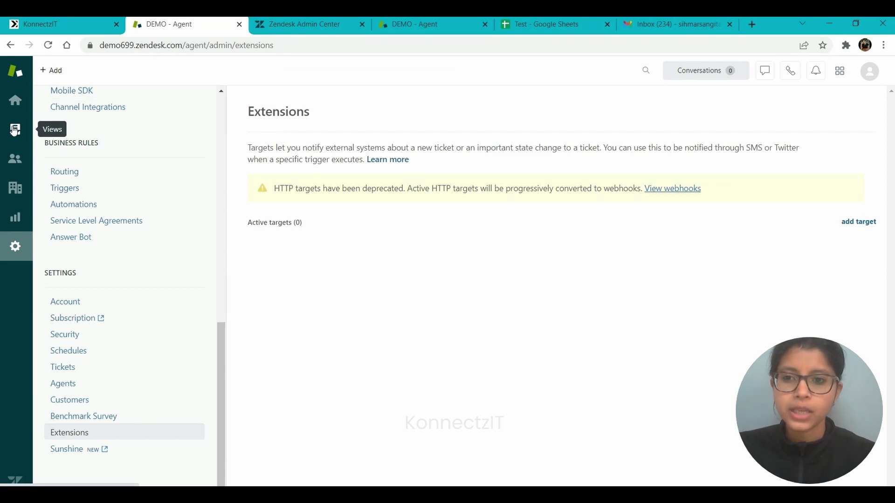
Step: Start a new ticket and create a new end user as requester with their name and e-mail
left_click(53, 70)
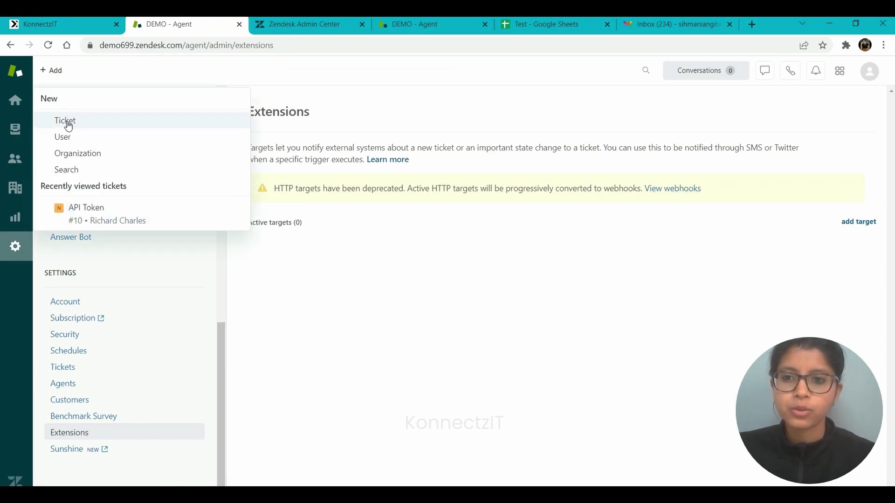
left_click(68, 124)
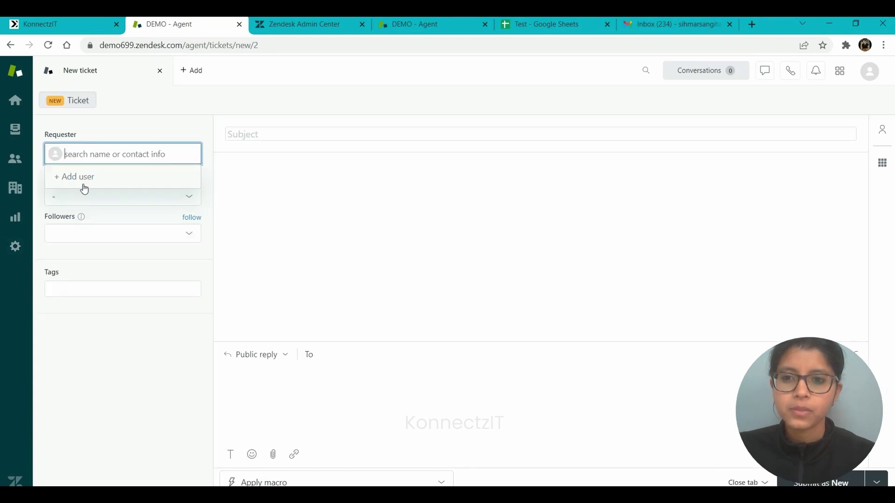
left_click(84, 180)
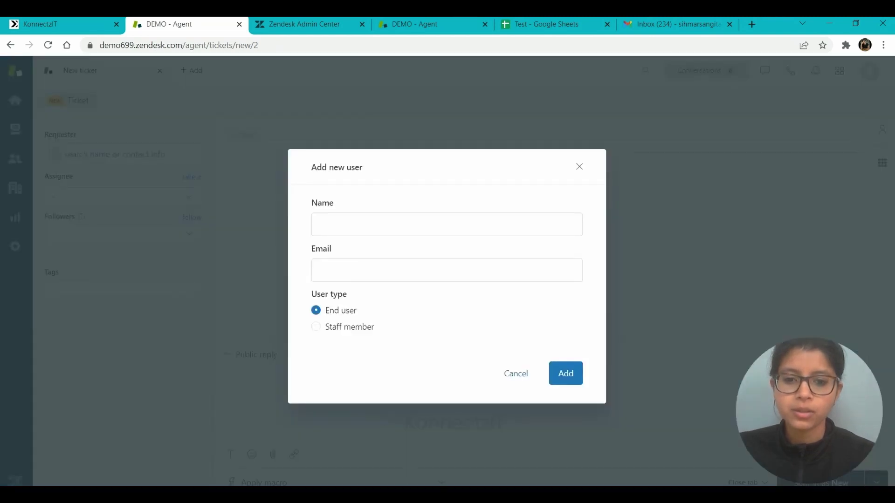
left_click(326, 226)
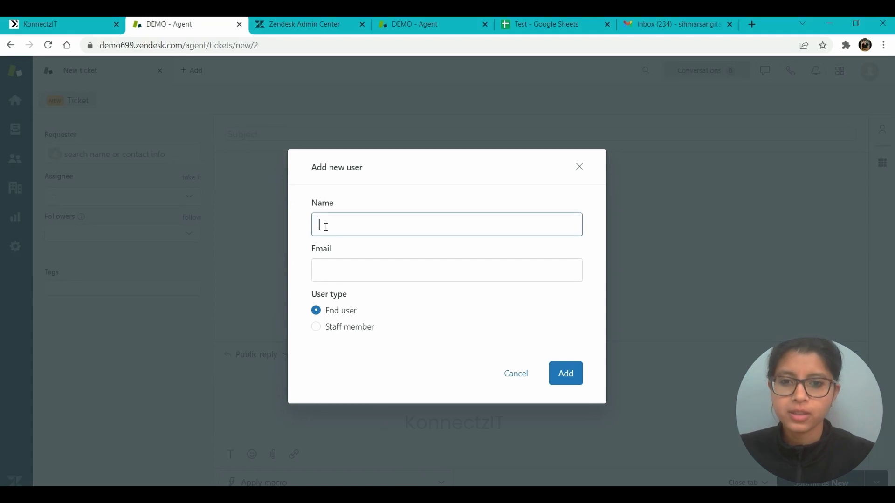
type("Charles D")
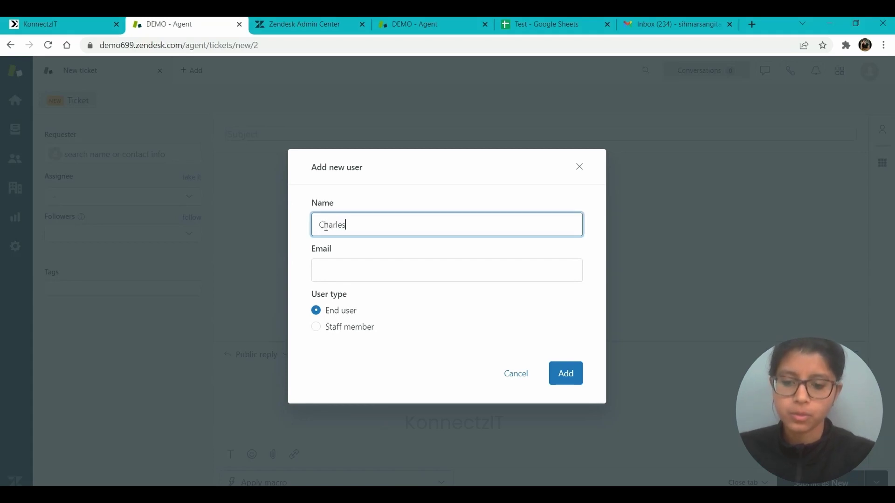
left_click(342, 277)
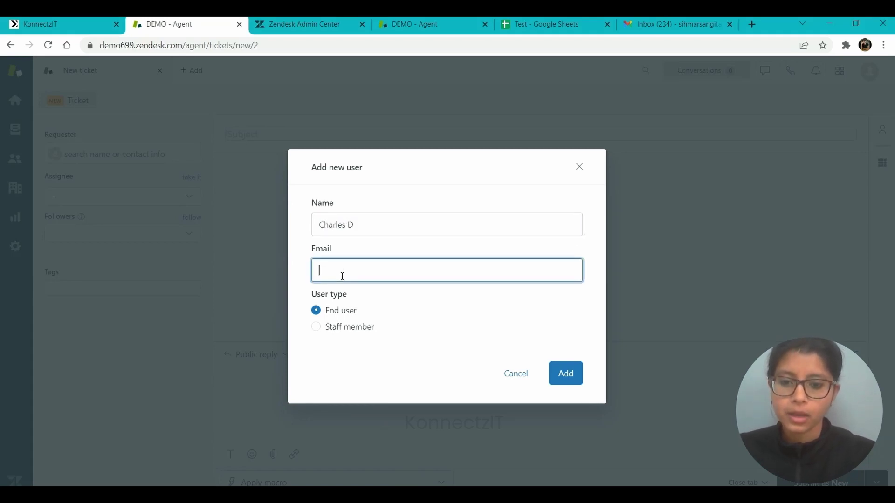
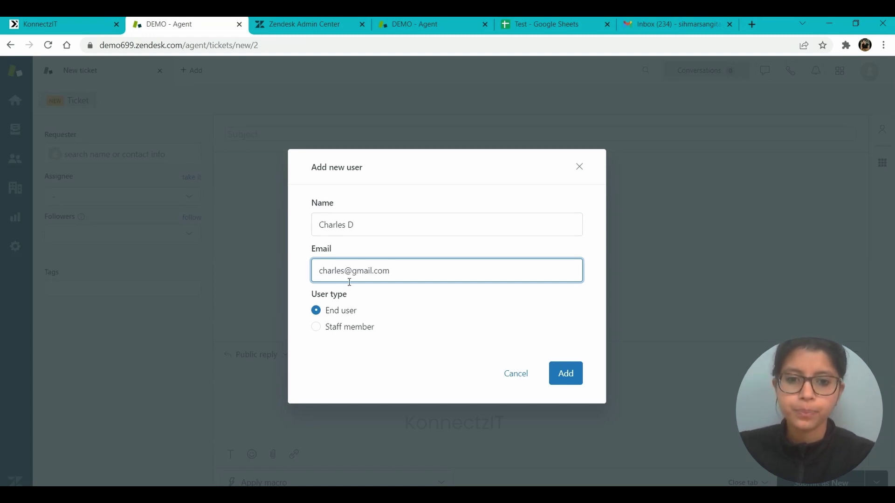
left_click(564, 373)
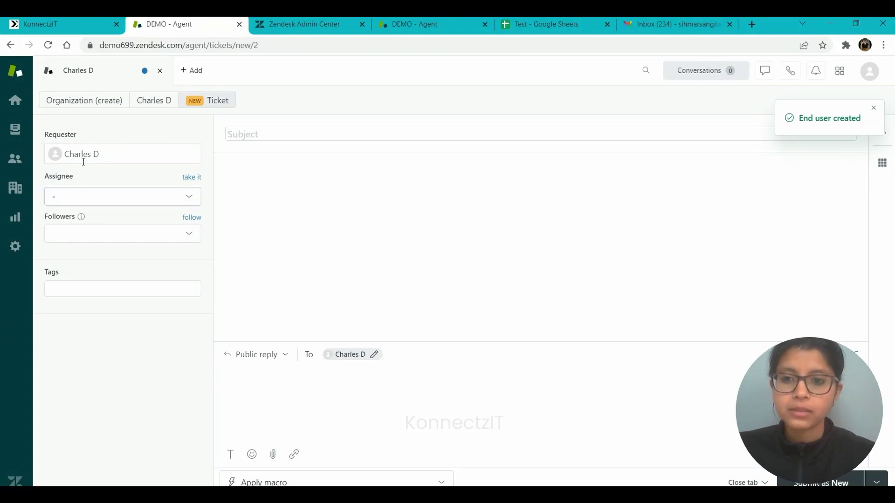
Step: Assign the ticket to the Support group agent and tag it 'issues'
left_click(83, 197)
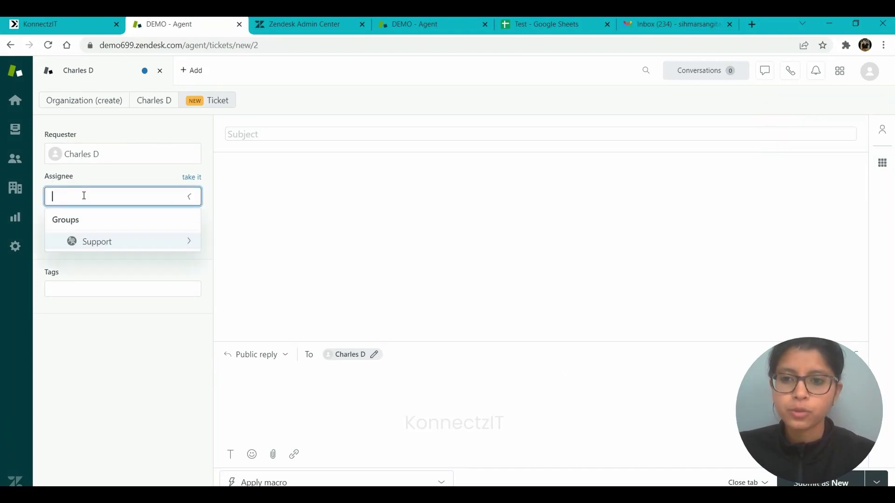
left_click(91, 246)
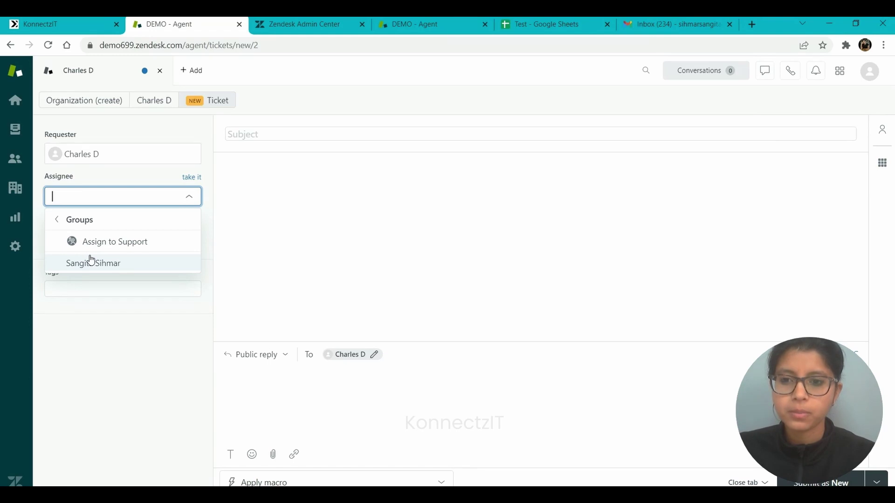
left_click(91, 262)
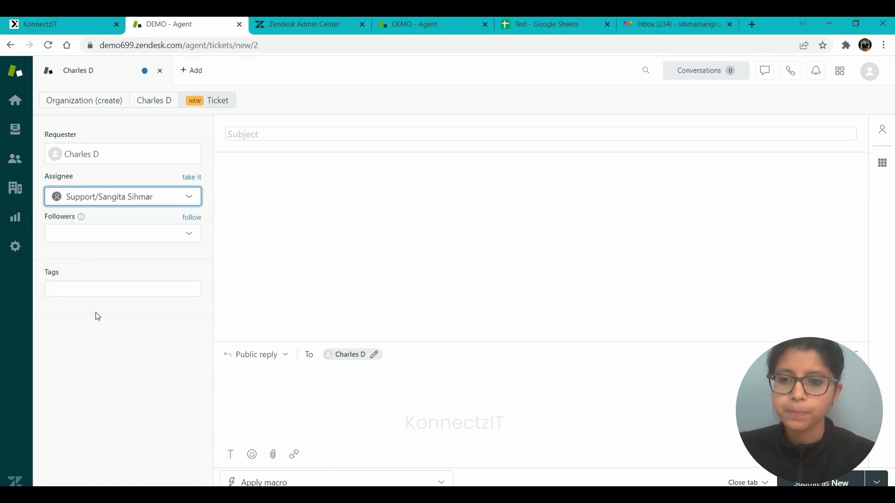
left_click(85, 290)
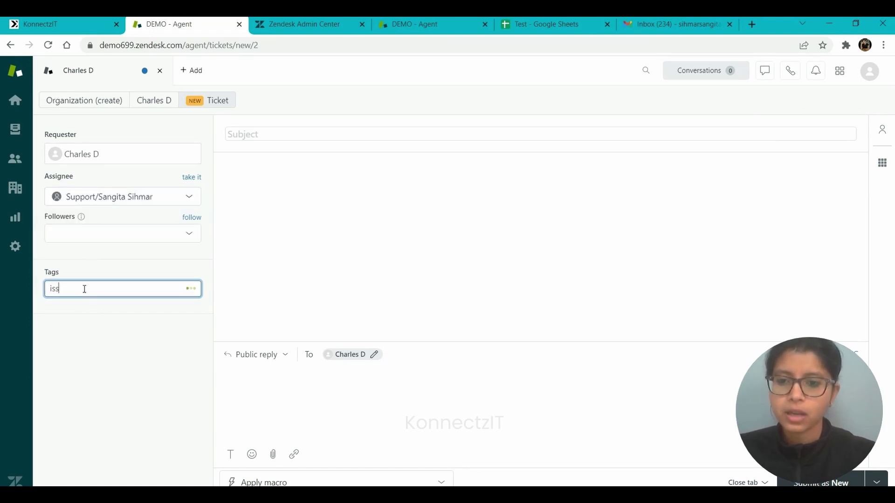
type("issues")
key("Return")
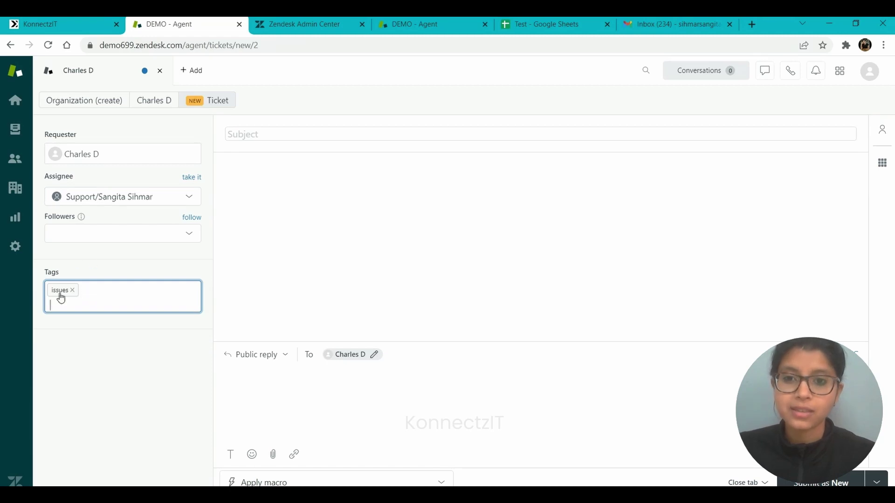
Step: Enter subject 'API Token Authorization Issue' and an invalid-API-key description, then submit the ticket
left_click(267, 132)
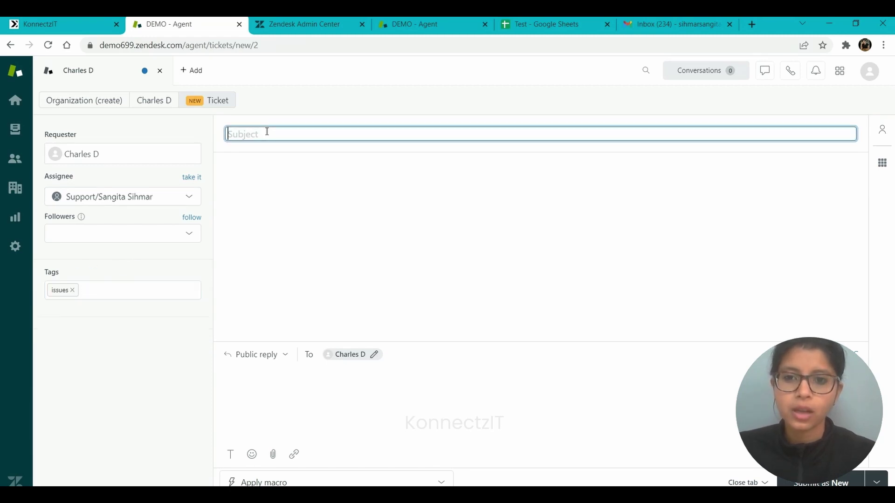
type("API")
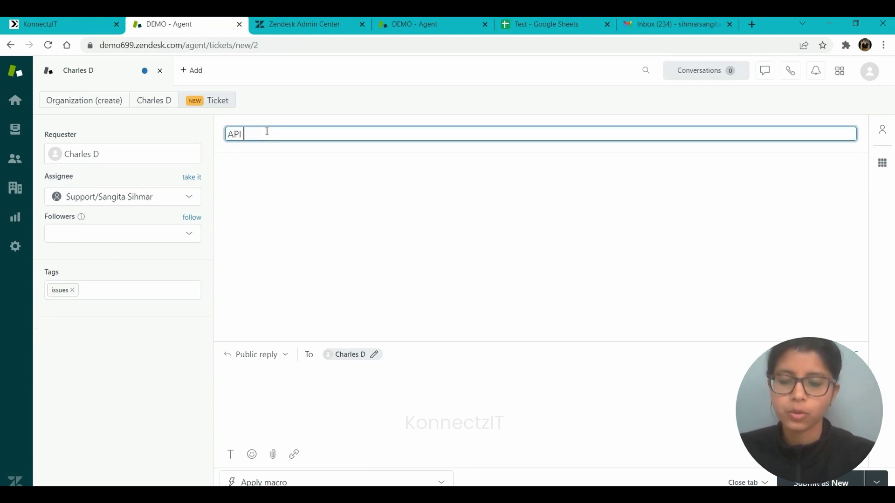
type(" Token")
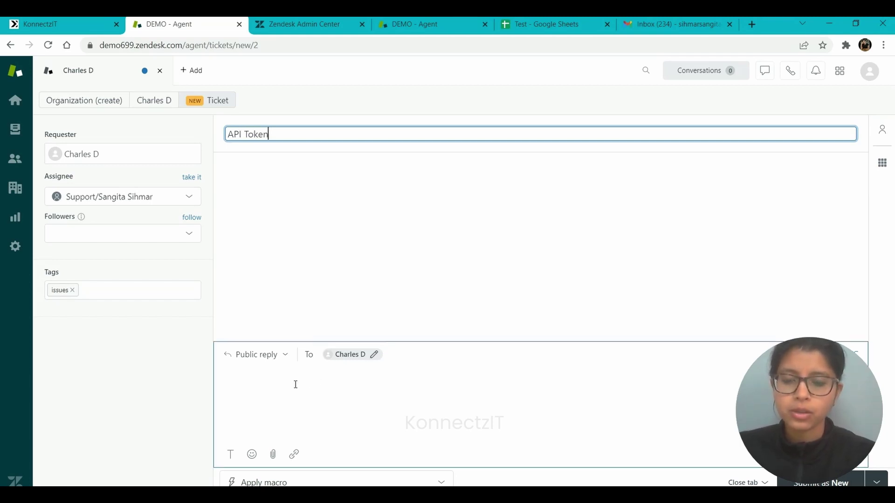
type(" Authorization ISuu")
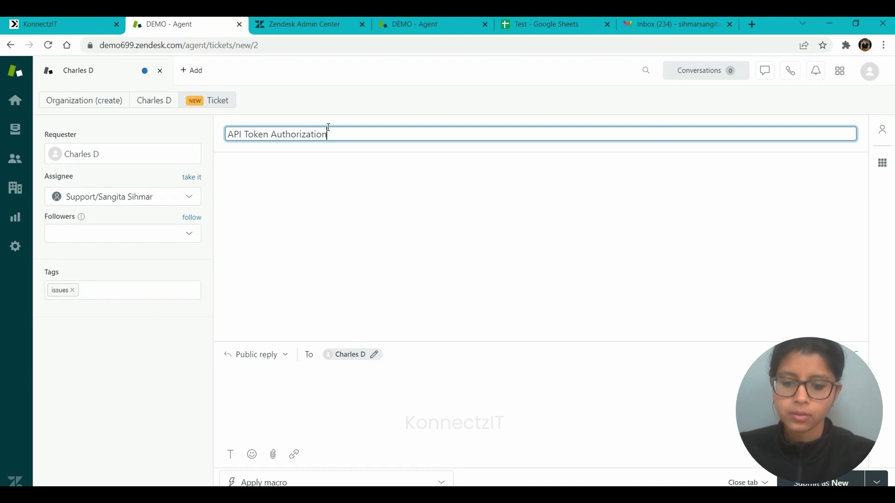
key("BackSpace")
key("BackSpace")
key("BackSpace")
type("ssue")
left_click(310, 429)
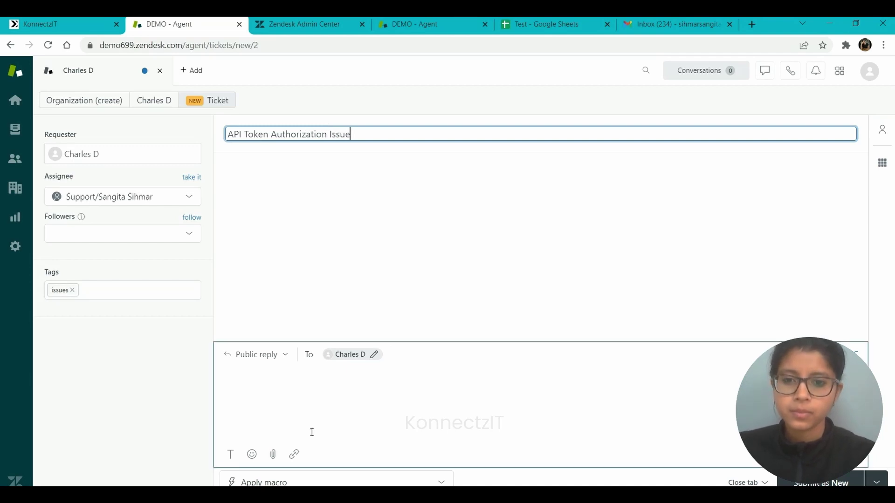
type("I need ")
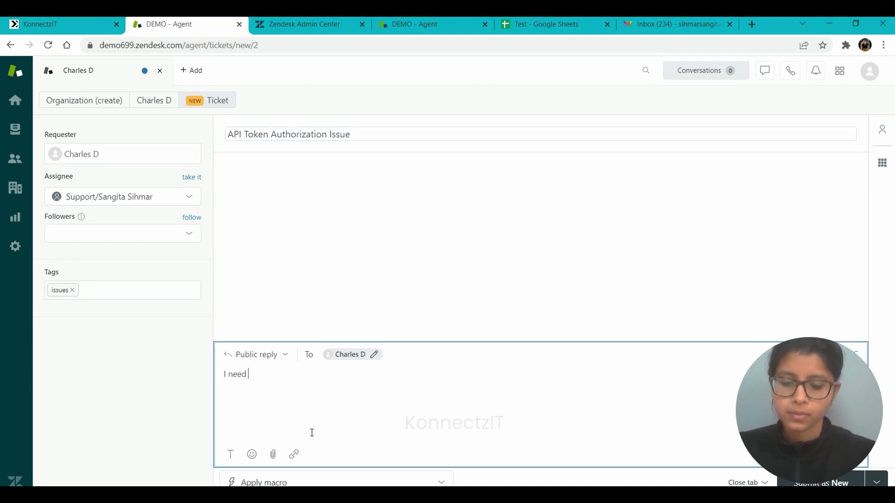
type("help with the API key, ")
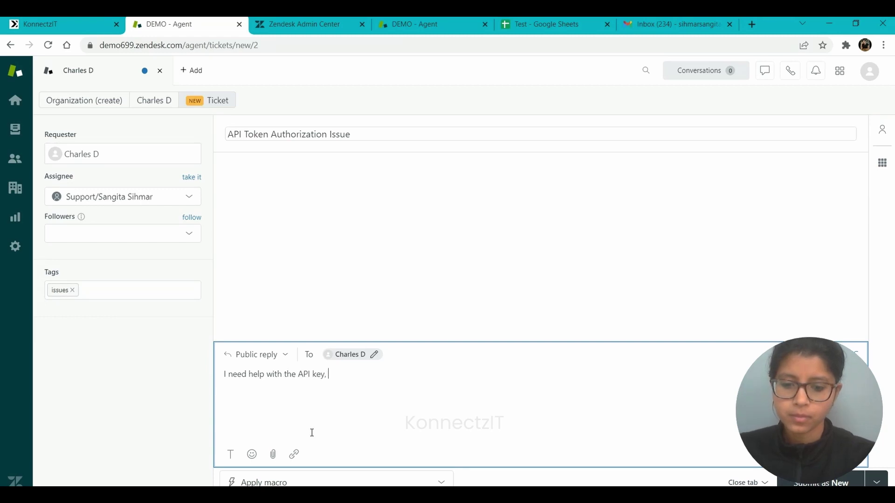
type("it says invalid")
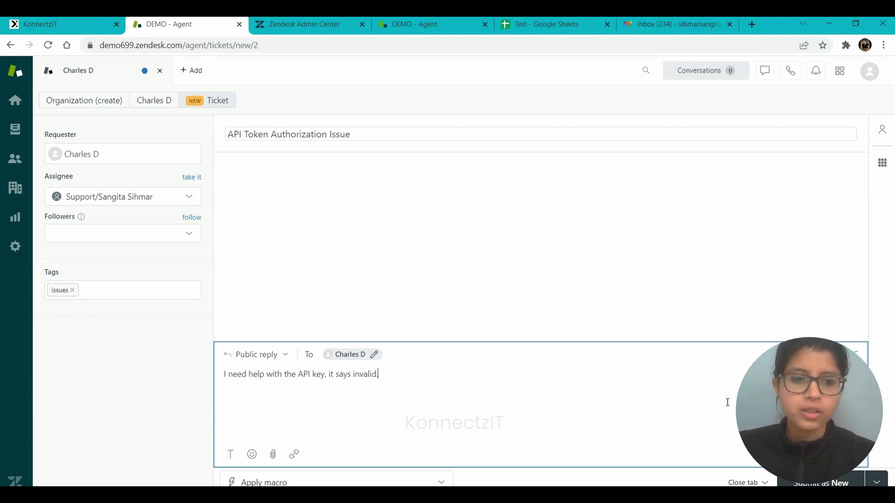
left_click(820, 482)
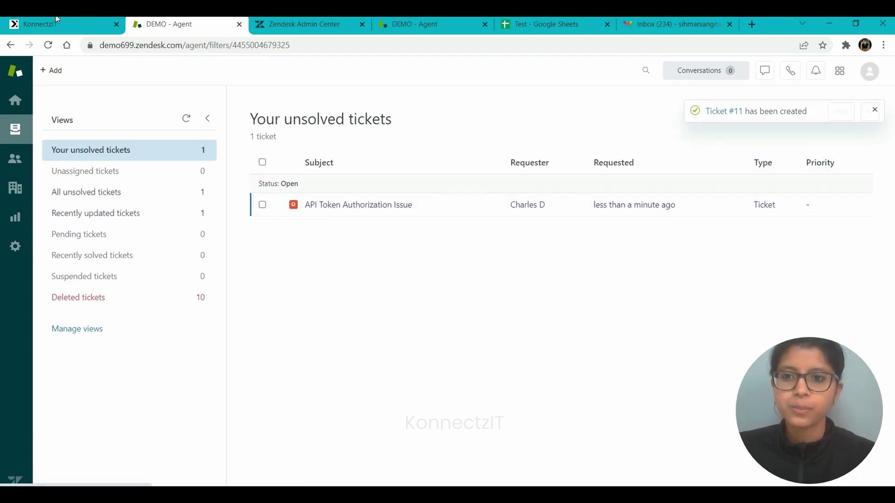
Step: Search for 'google' and drag the Google Sheet app onto the canvas beside the Zendesk trigger
left_click(33, 20)
left_click_drag(491, 274, 497, 213)
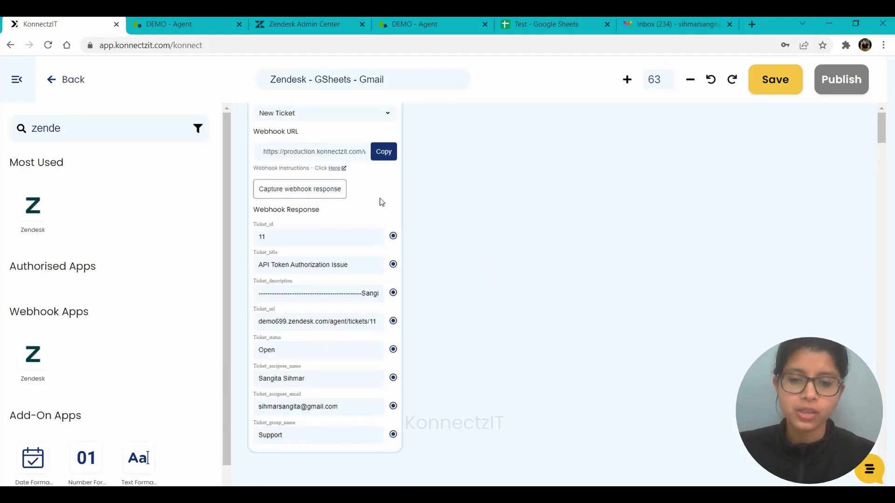
scroll(506, 212, "up", 2)
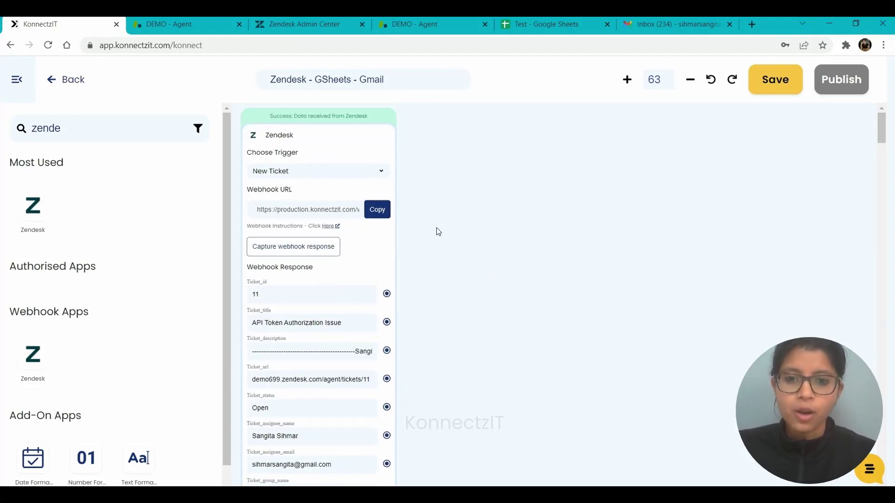
left_click_drag(383, 240, 354, 240)
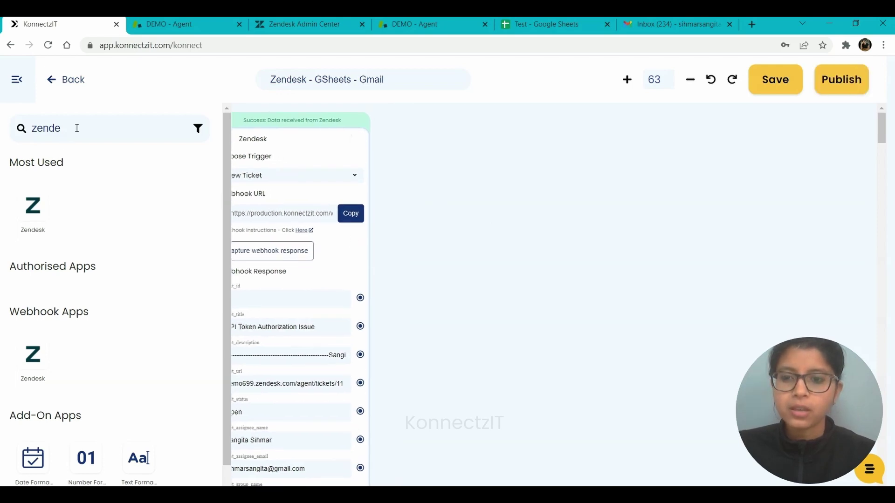
left_click_drag(77, 128, 26, 130)
type("goog")
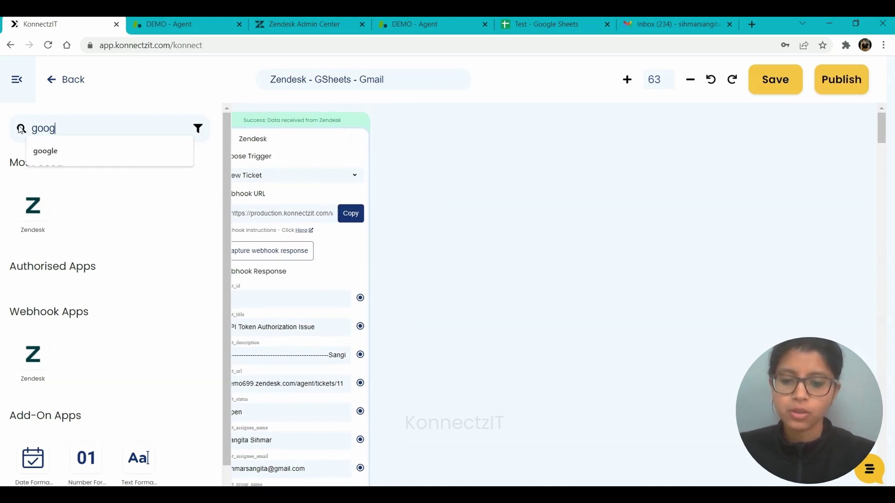
type("le")
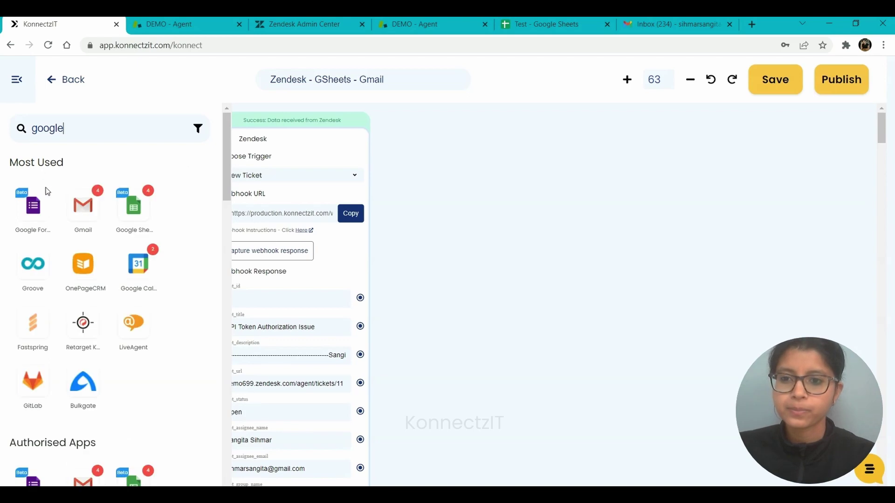
left_click_drag(33, 205, 425, 164)
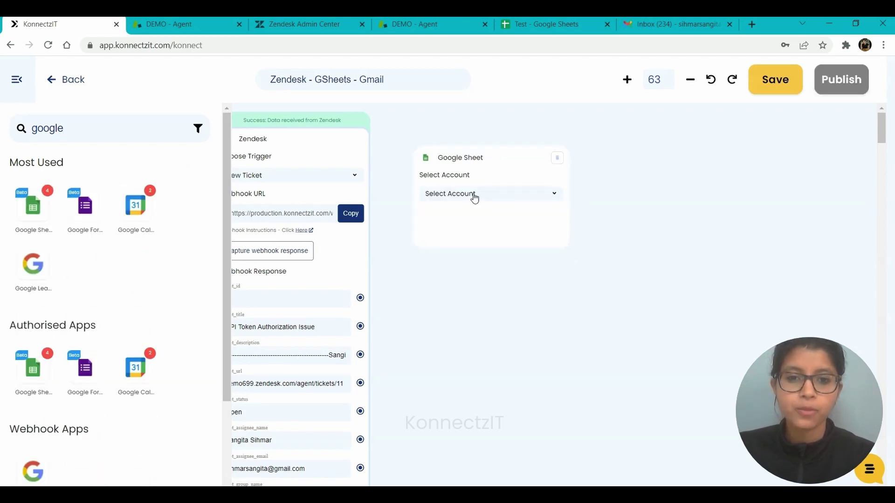
Step: Set the Google Sheet step to Use Case Account, Create Spreadsheet Row, spreadsheet Test, sheet Zendesk Tickets, checking its headers
left_click(475, 197)
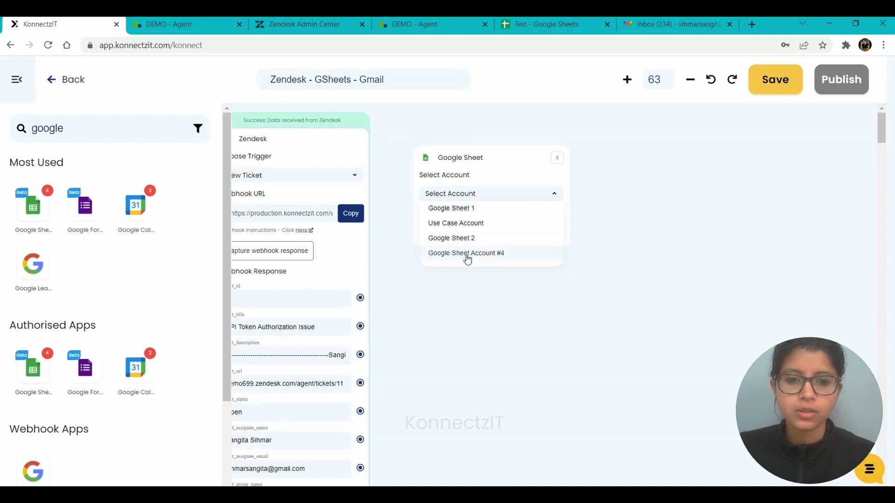
left_click(461, 223)
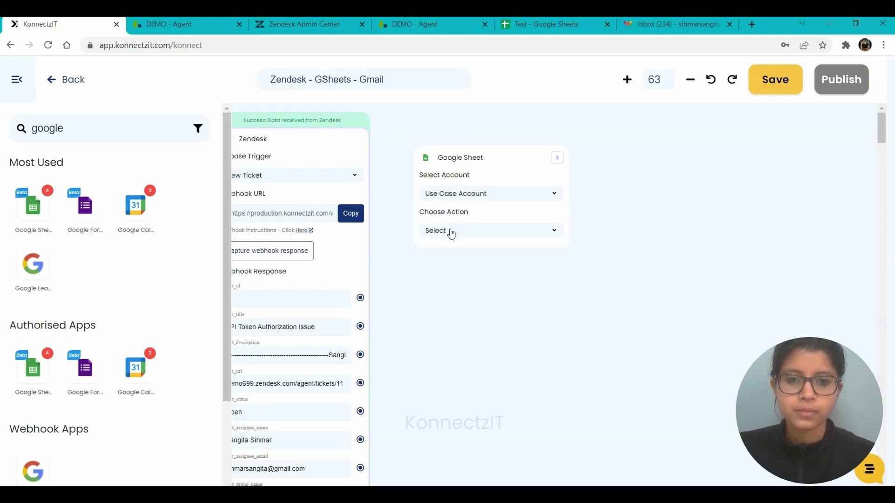
left_click(451, 233)
left_click_drag(563, 273, 563, 306)
left_click(484, 289)
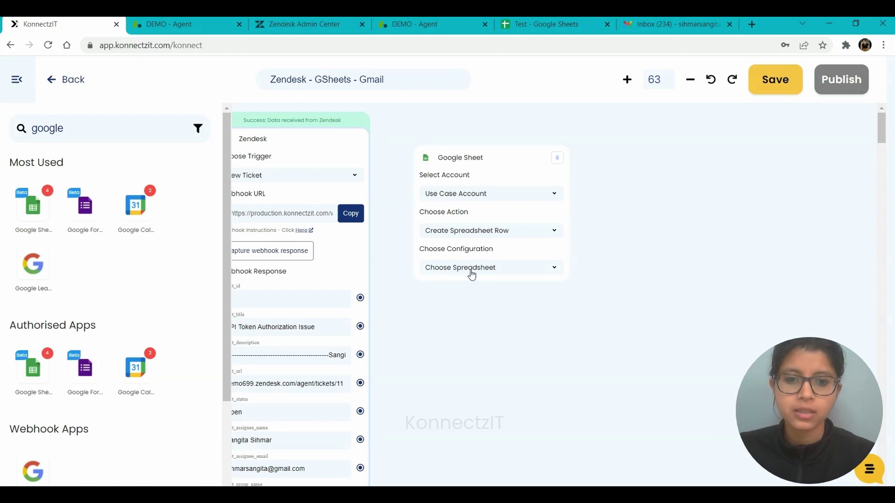
left_click(473, 274)
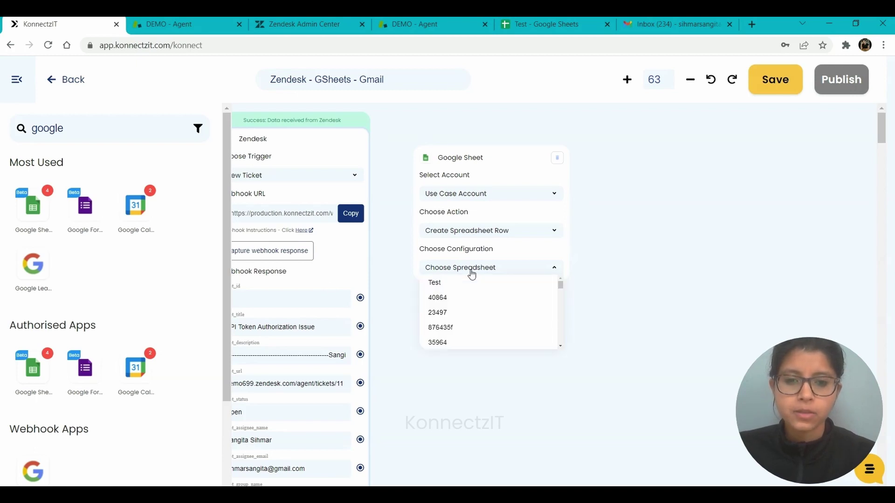
left_click(450, 285)
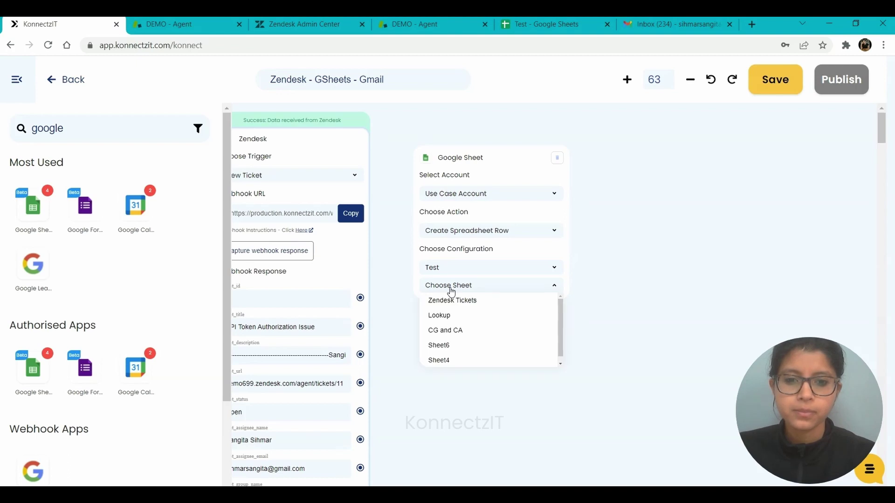
left_click(450, 300)
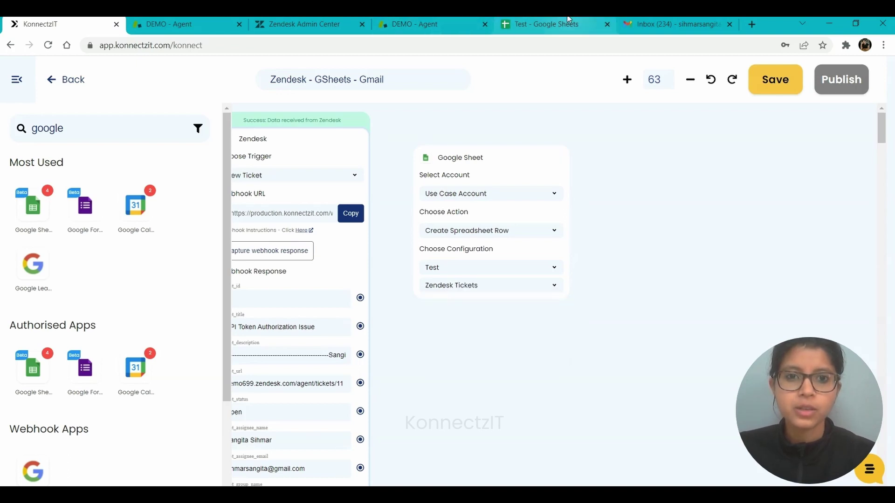
left_click(567, 21)
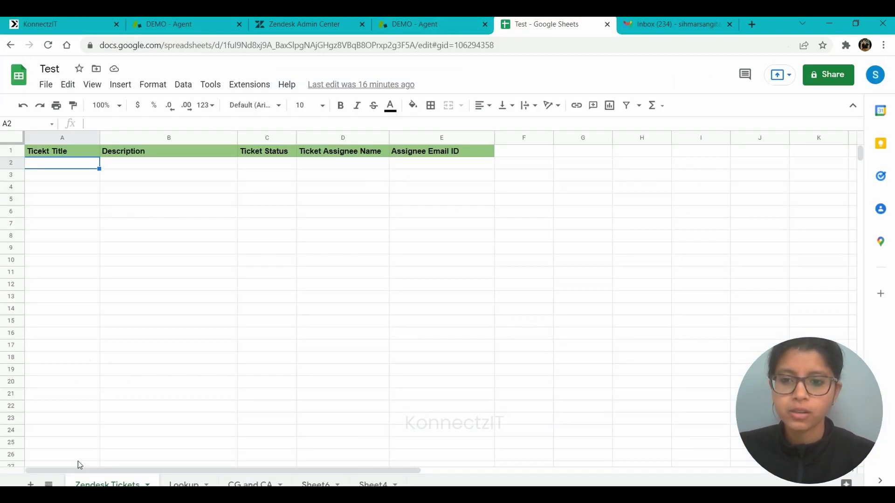
left_click(65, 24)
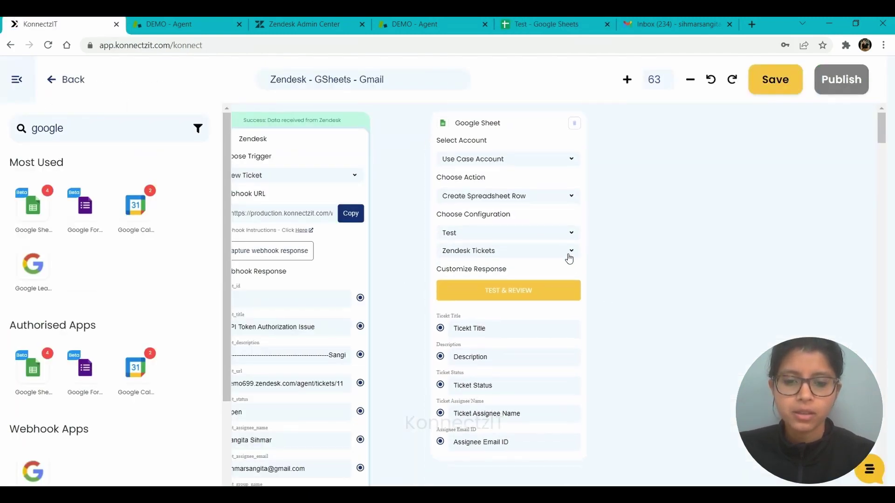
Step: Map Ticket_title, description, status, assignee name and assignee email to the five columns, then send a test row
left_click_drag(417, 384, 420, 341)
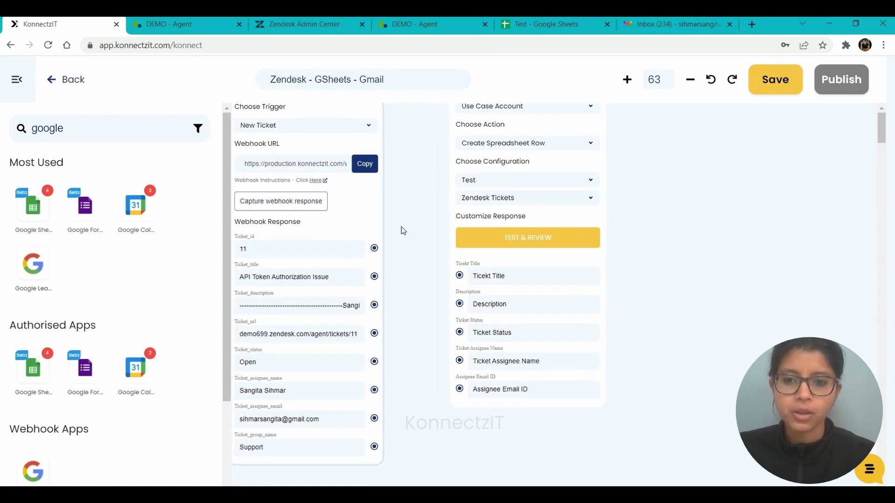
left_click_drag(374, 277, 460, 277)
left_click_drag(374, 305, 460, 304)
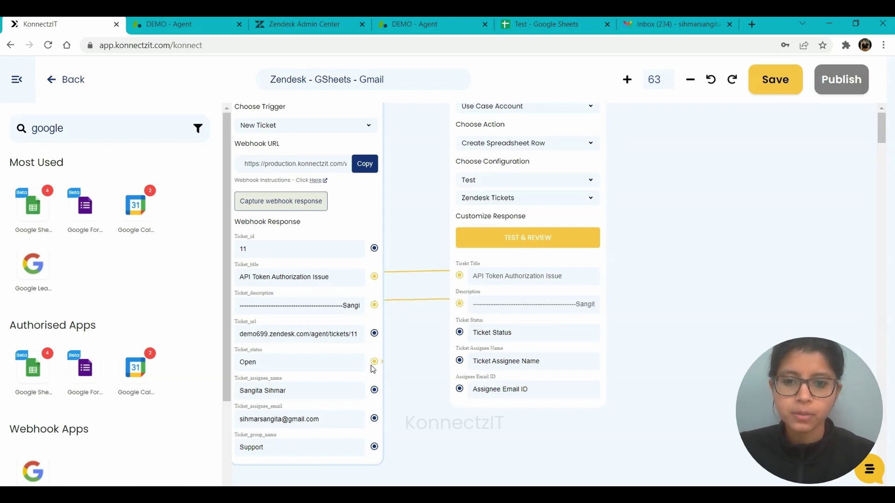
left_click_drag(372, 366, 463, 337)
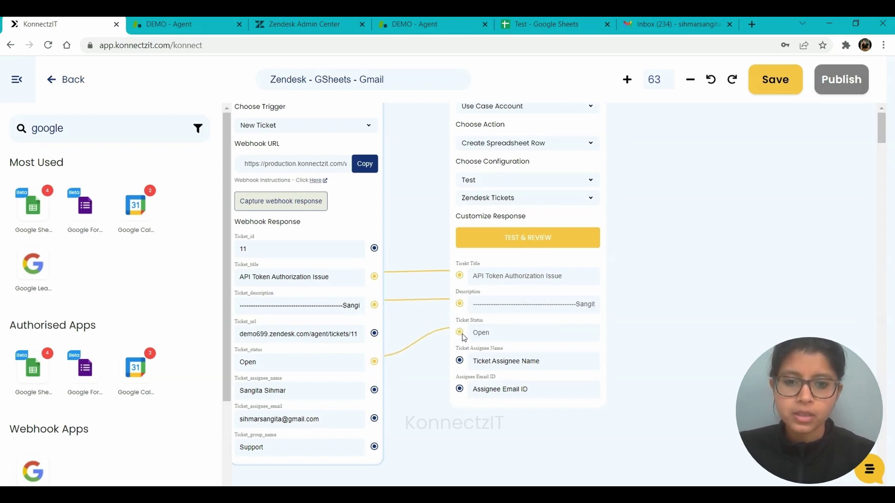
left_click_drag(374, 391, 460, 363)
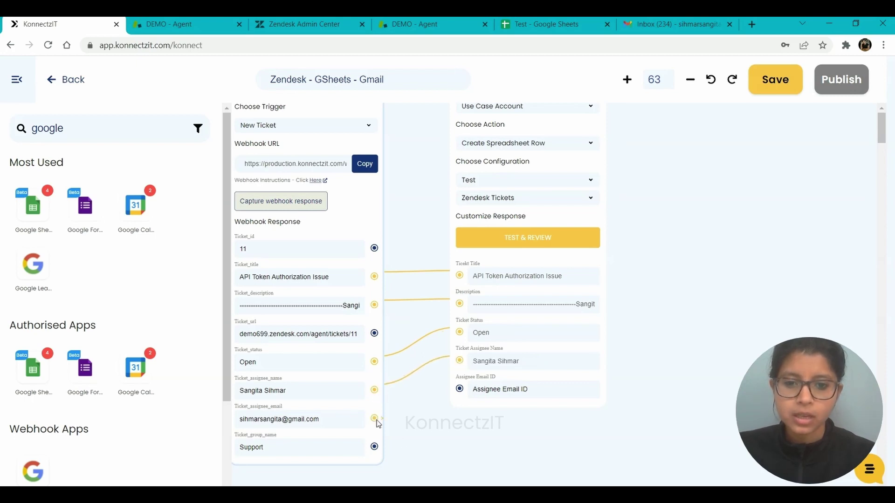
left_click_drag(375, 419, 460, 390)
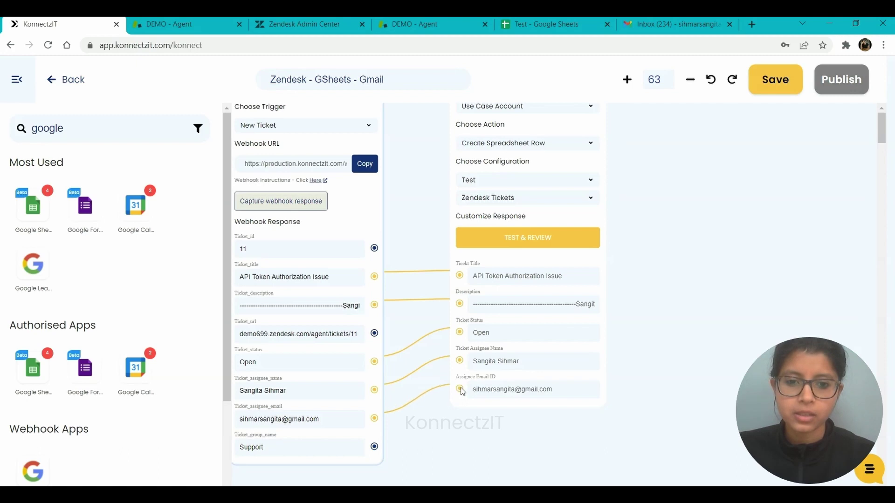
left_click_drag(666, 205, 608, 283)
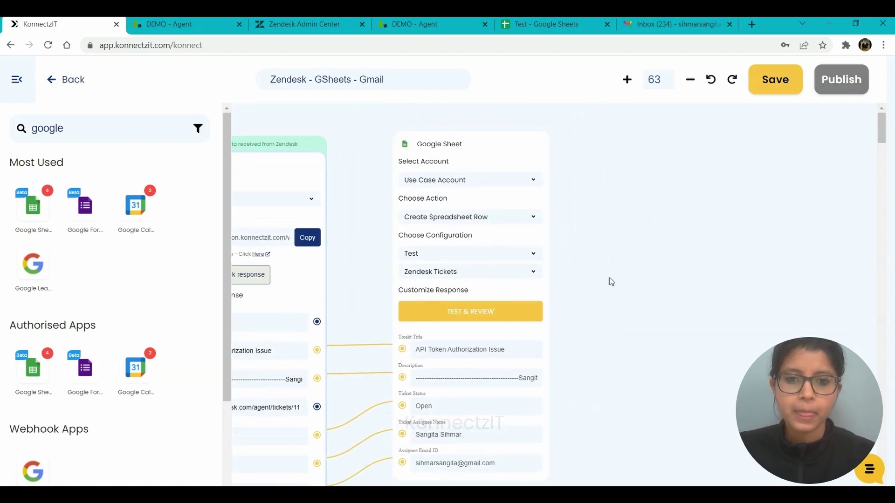
left_click(463, 316)
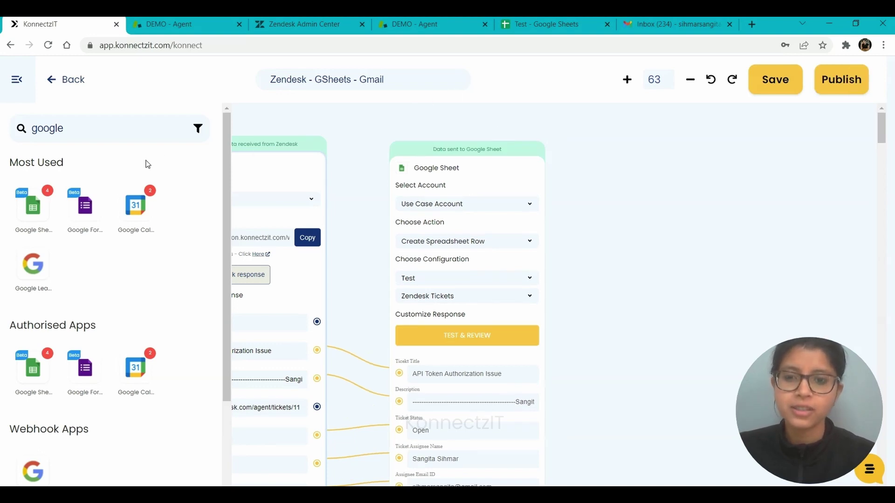
Step: Add a Text Formatter step to the workflow set to merge text
left_click_drag(226, 242, 224, 413)
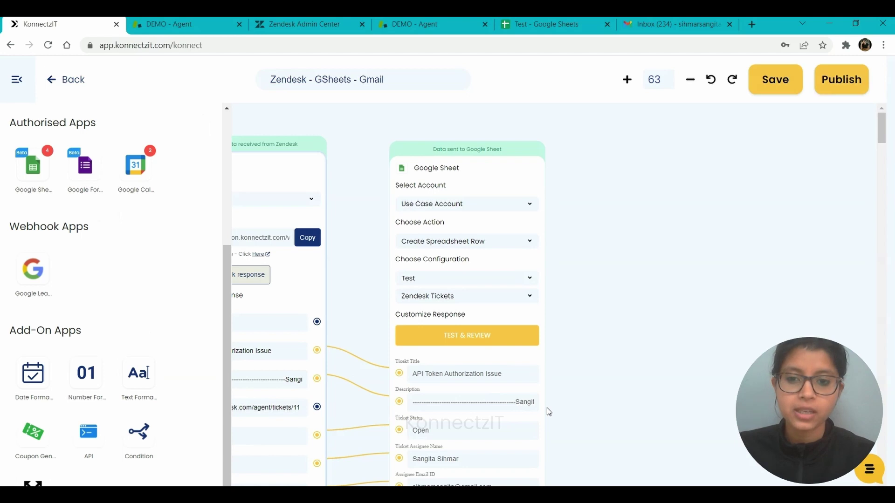
left_click_drag(146, 385, 618, 224)
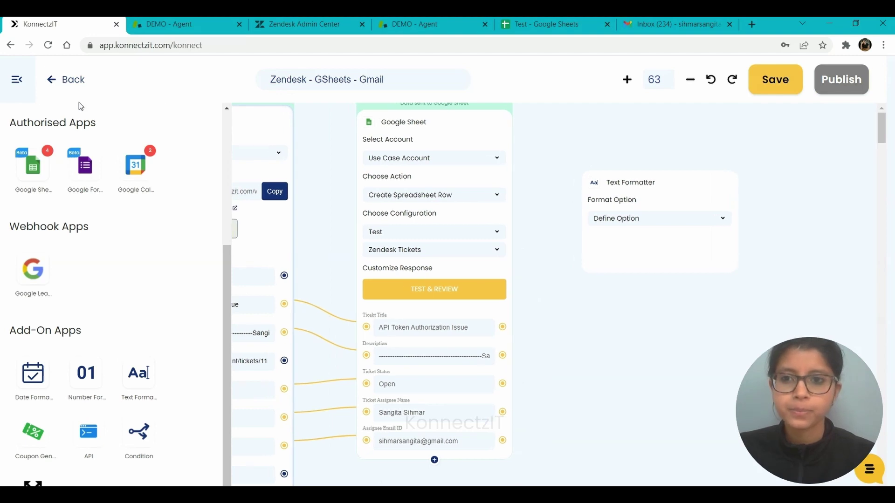
left_click(16, 79)
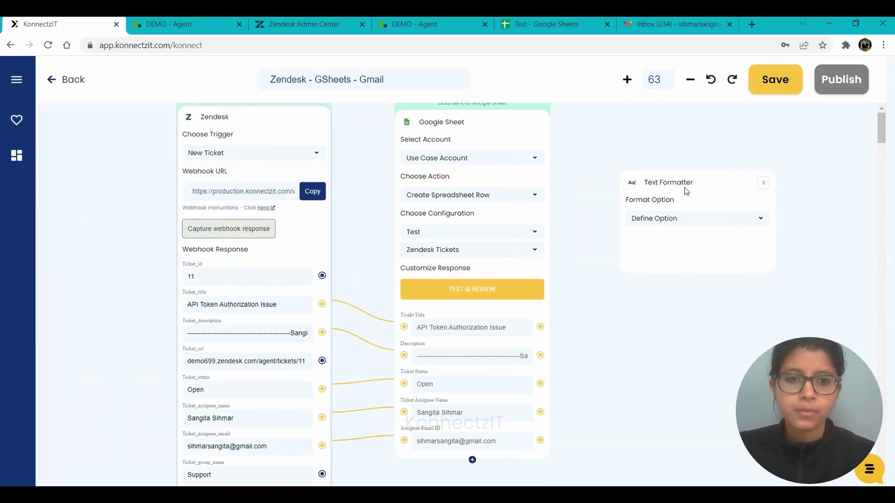
left_click(667, 220)
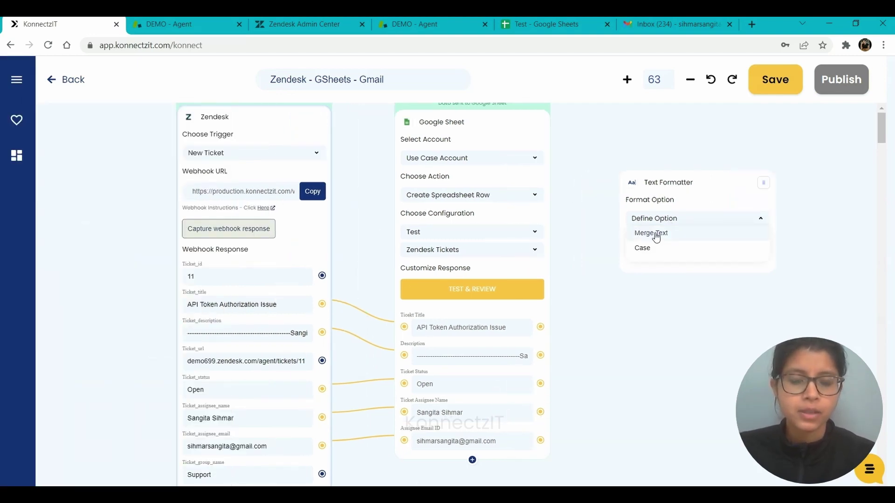
left_click(653, 233)
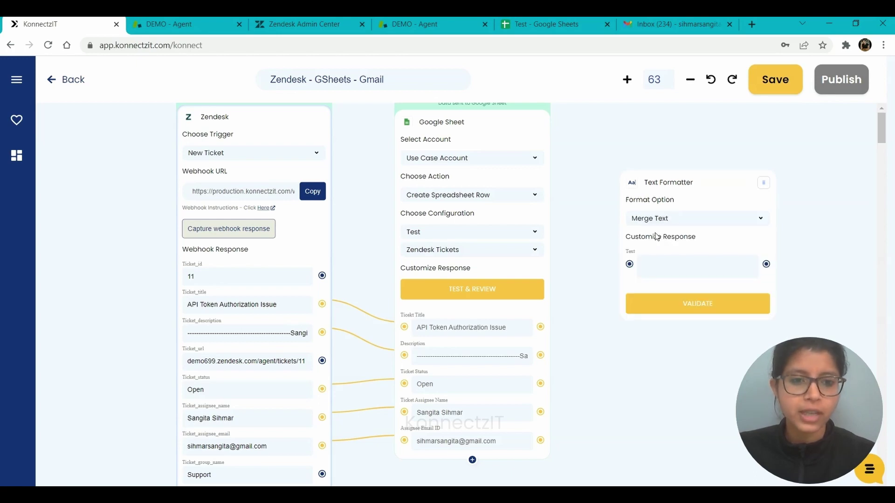
left_click_drag(665, 183, 645, 217)
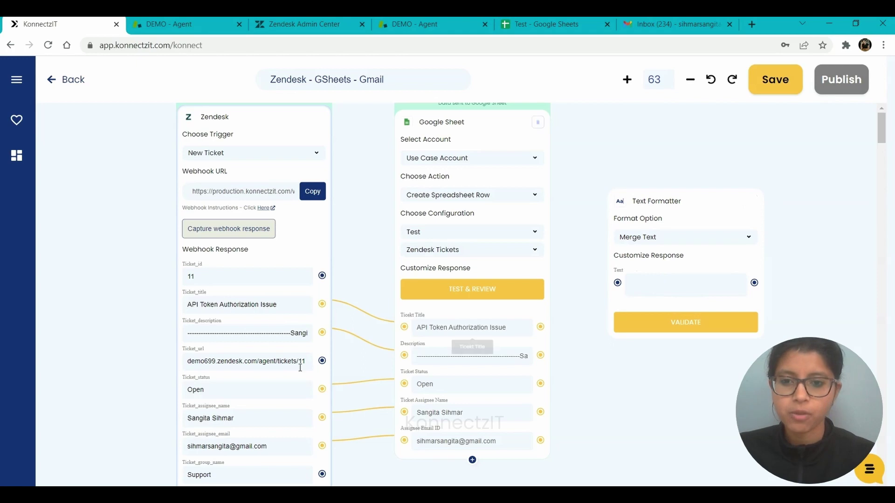
Step: Feed Ticket_id, Ticket_url, Ticket_assignee_name and Ticket_title into the Text Formatter's input
left_click_drag(322, 275, 616, 282)
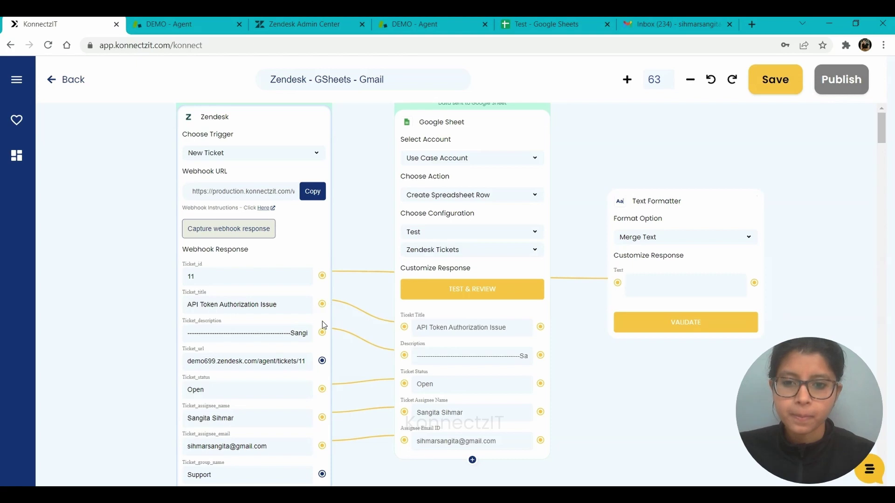
left_click_drag(322, 361, 618, 283)
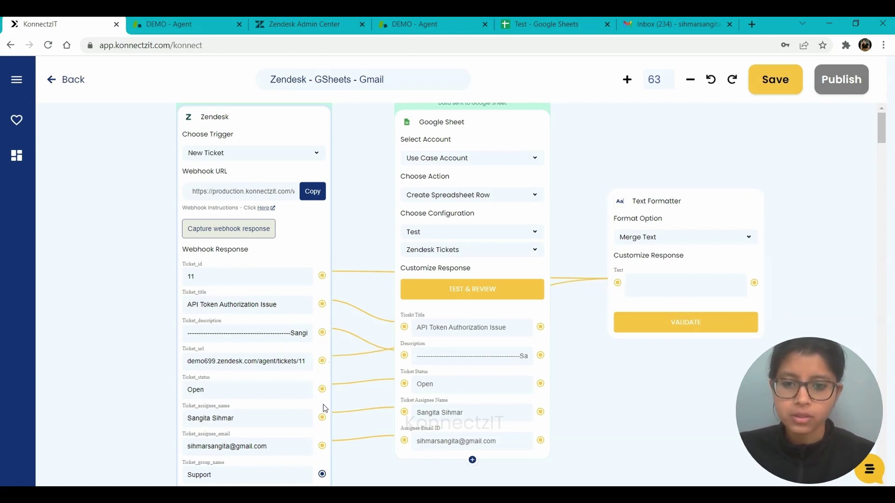
left_click_drag(322, 417, 619, 283)
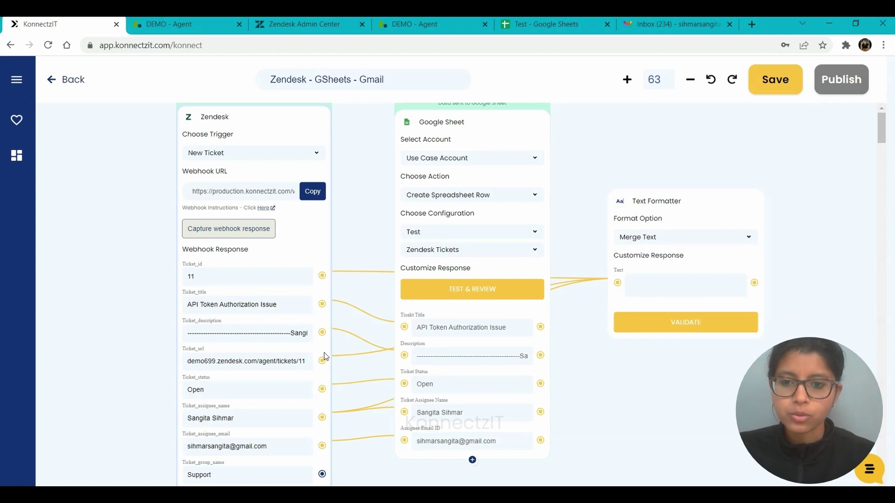
left_click_drag(328, 307, 620, 284)
left_click(682, 284)
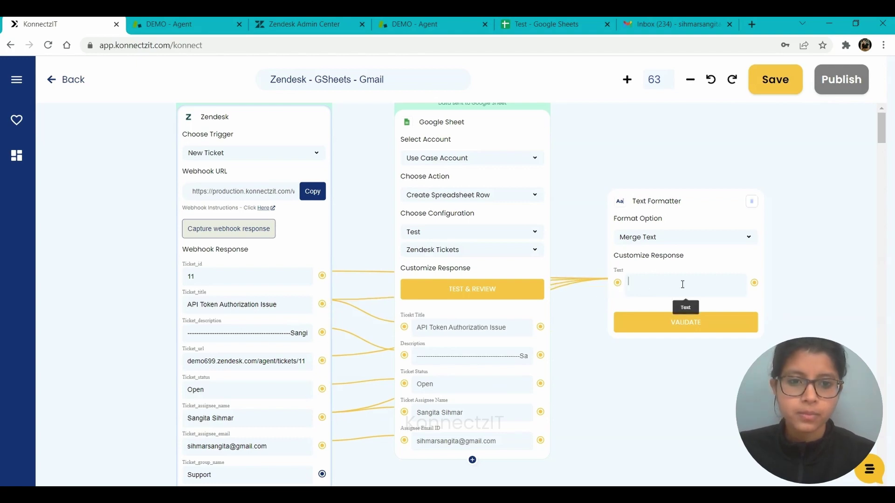
type("Hey")
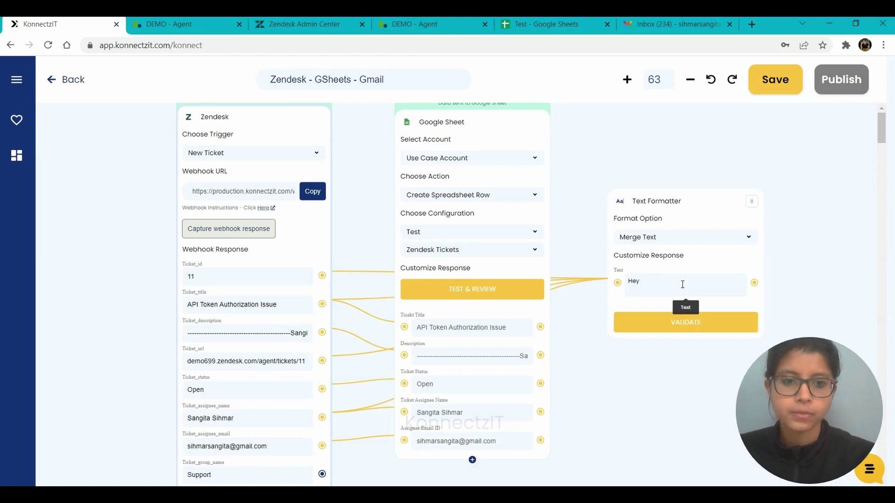
type("y @")
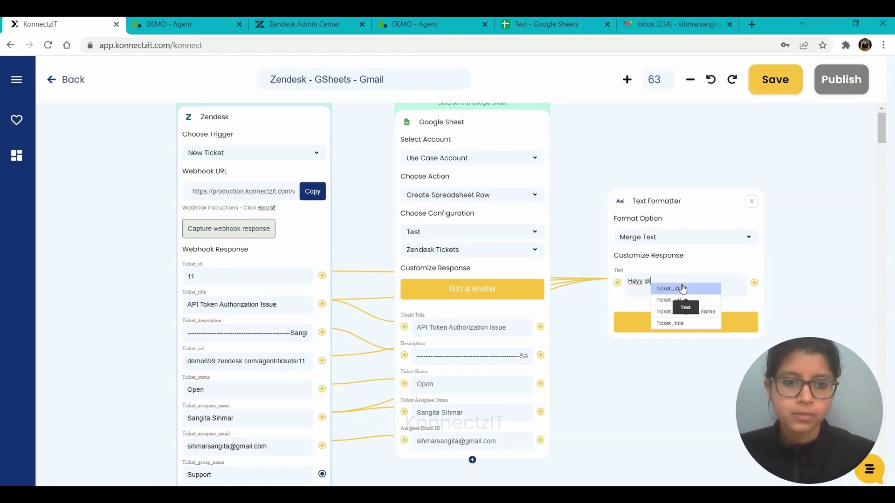
left_click(690, 315)
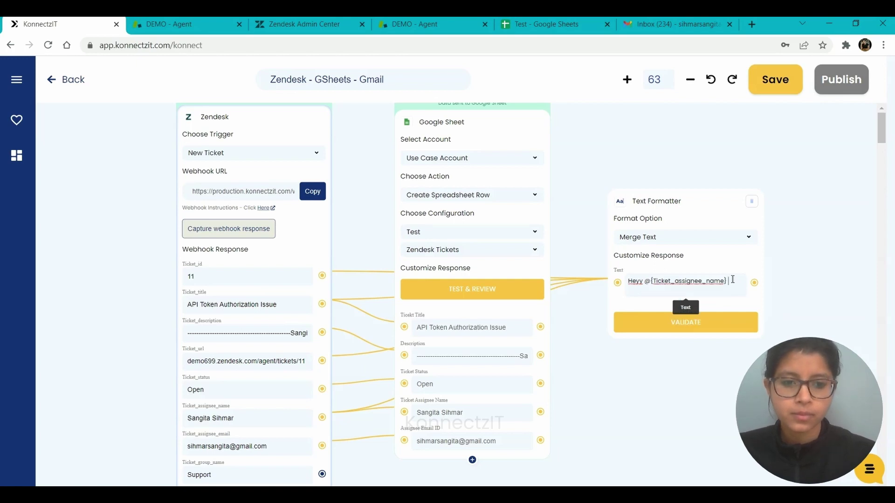
key("Return")
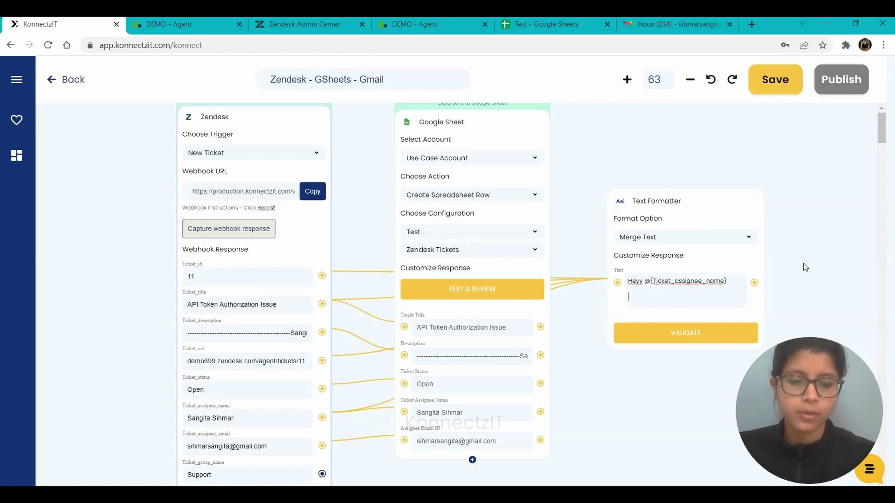
left_click_drag(803, 264, 651, 259)
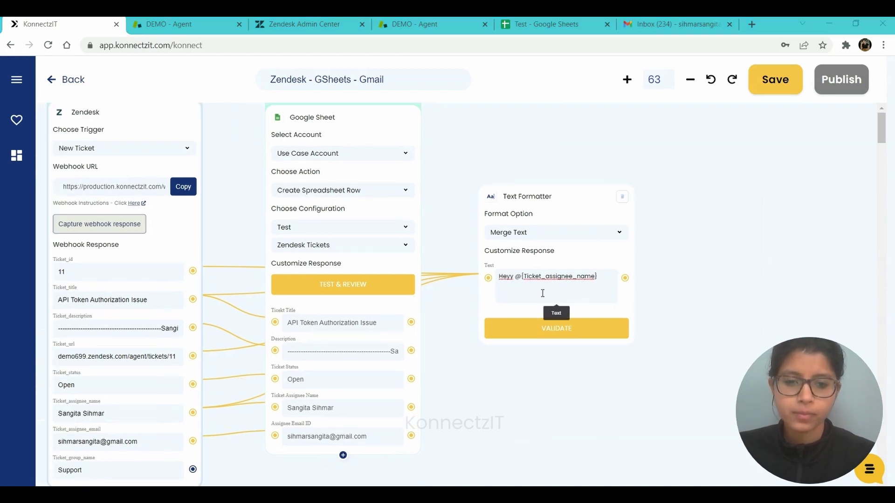
left_click(543, 293)
type("New Ti")
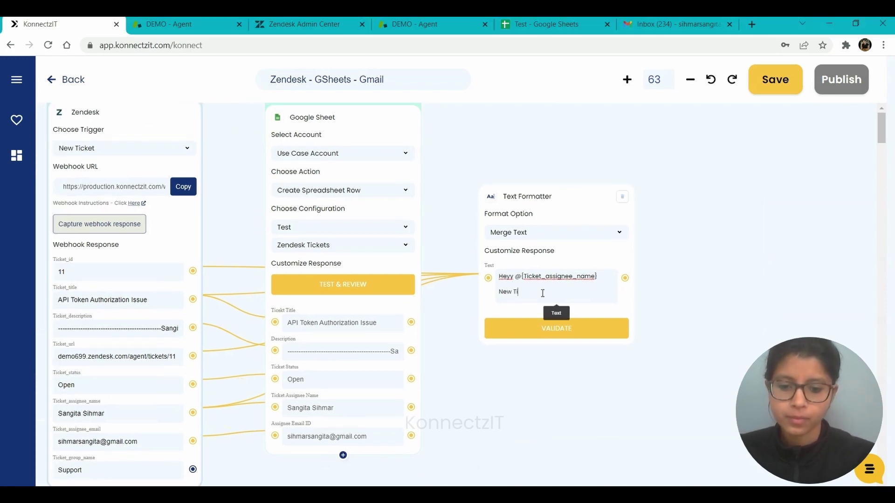
type("cket has been ")
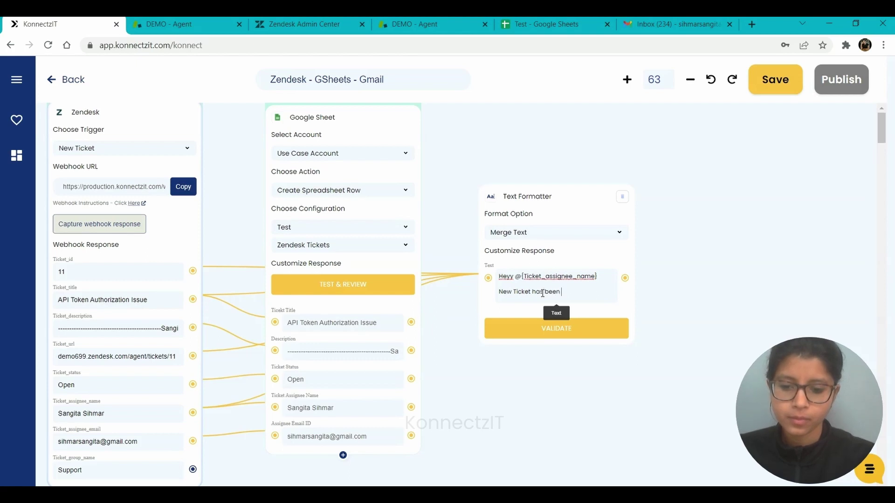
type("submitted")
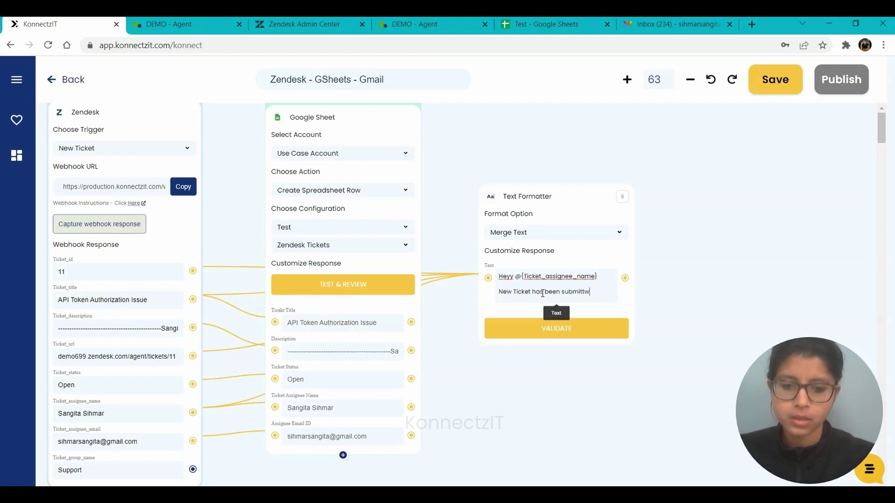
type(" with th")
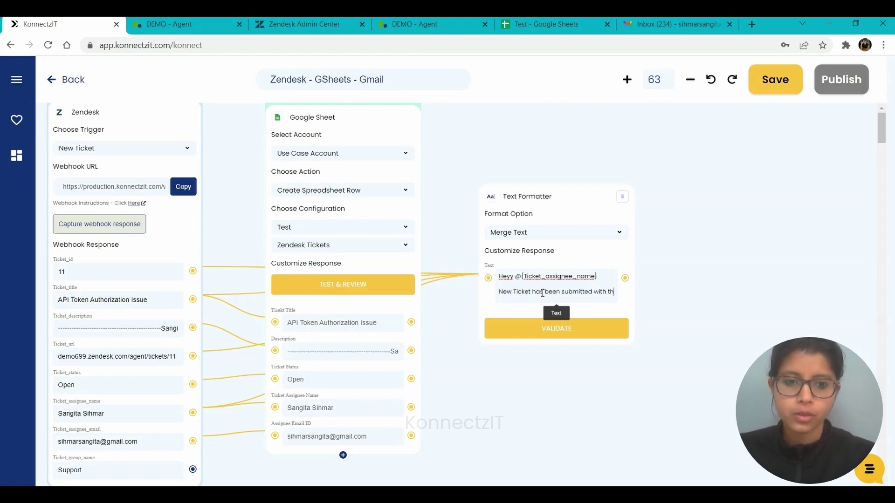
type("e followin")
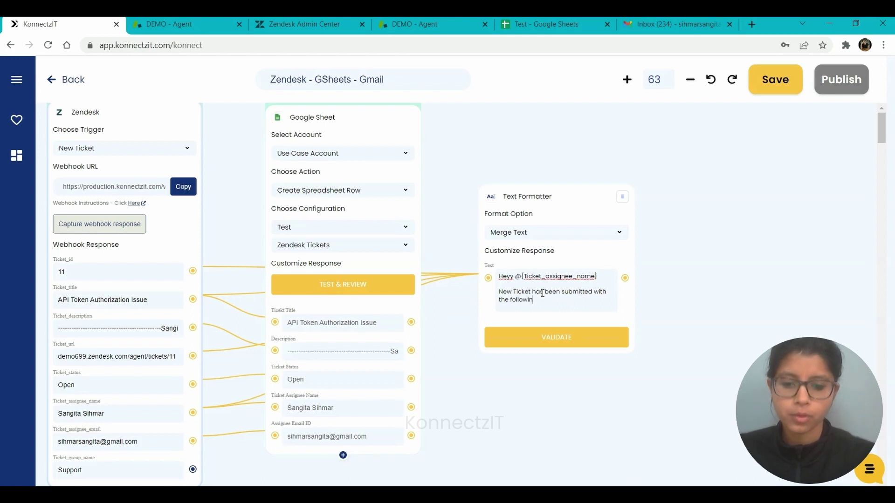
type("g details")
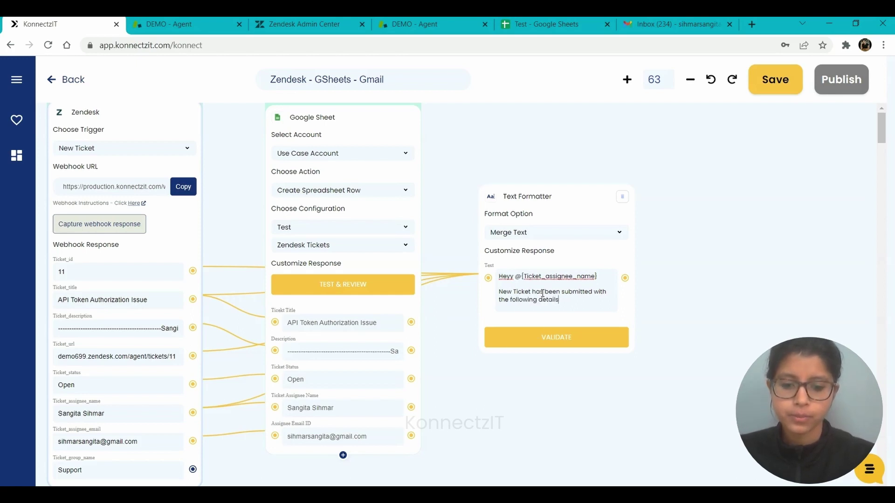
type(":")
key("Return")
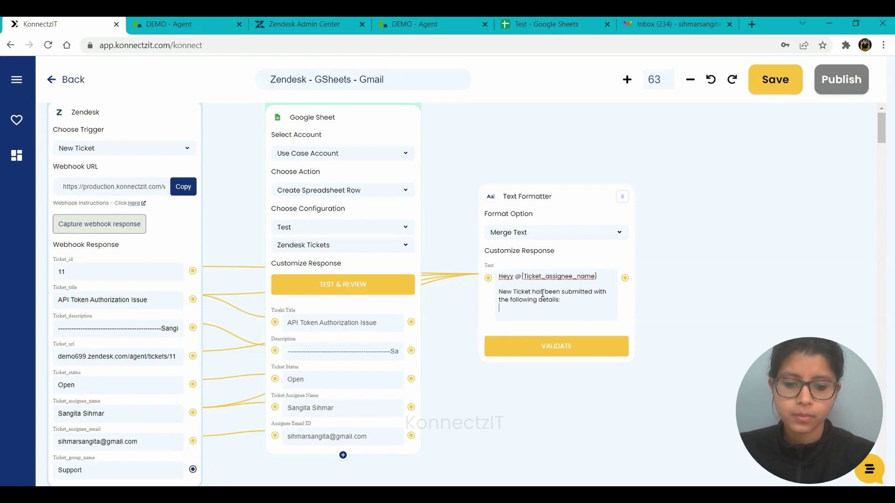
Step: Add 'Ticket ID:', 'URL:' and 'Title:' lines with their ticket fields, then validate the message
type("Tick")
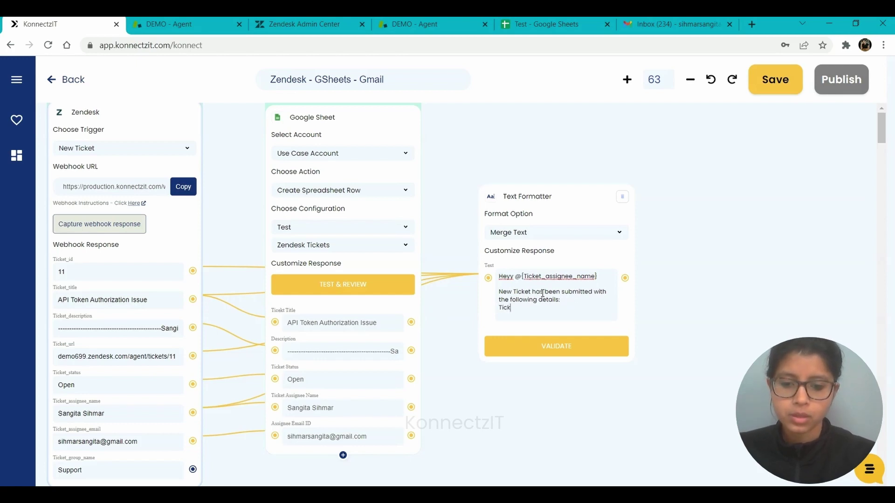
type("et ")
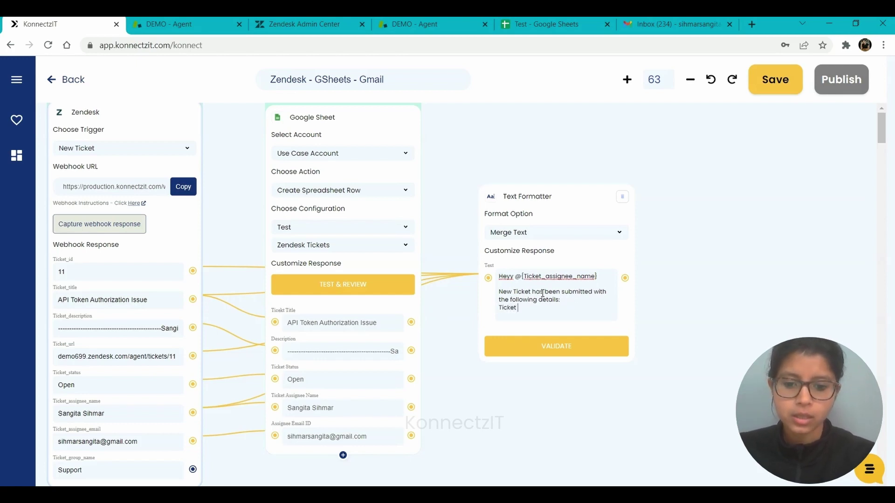
type("ID:")
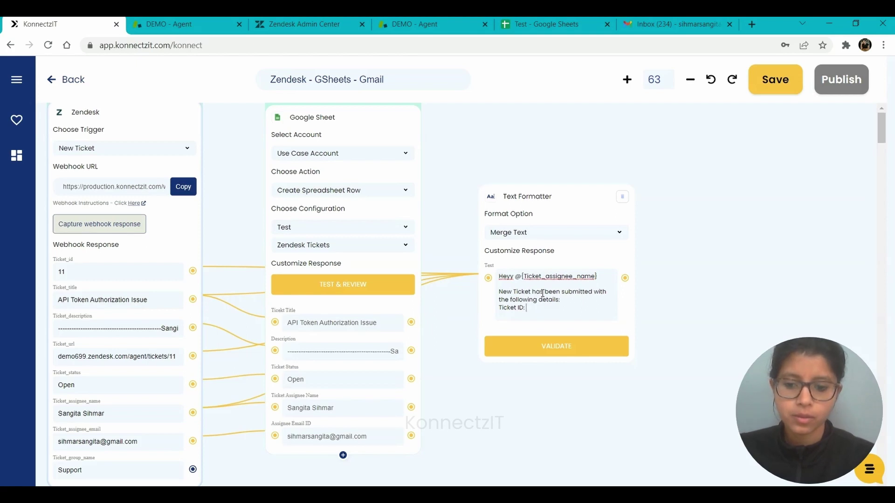
type(" @")
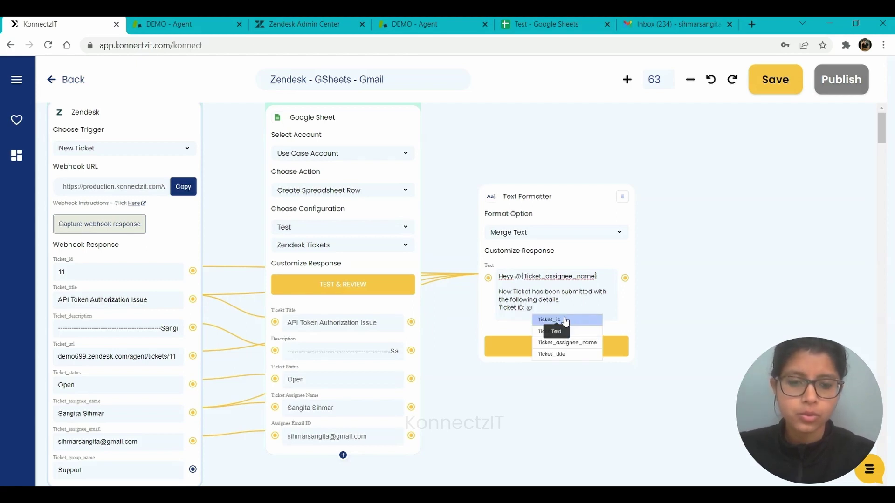
left_click(566, 320)
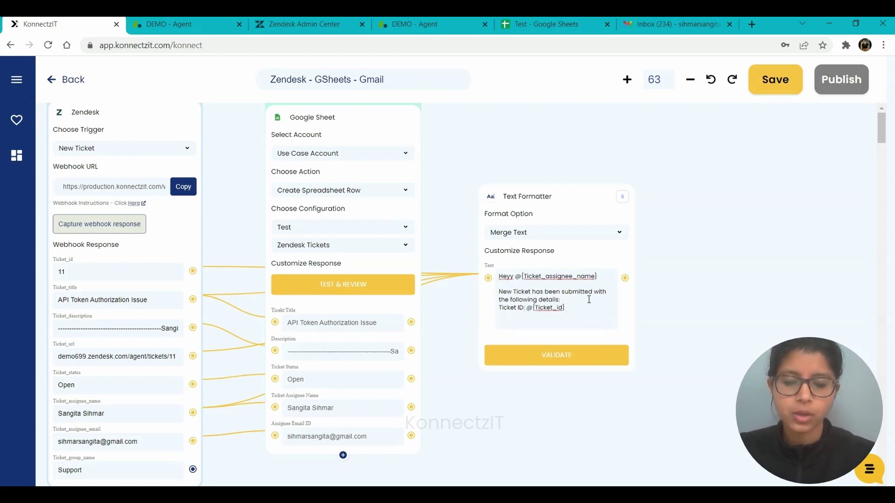
key("Return")
type("URL")
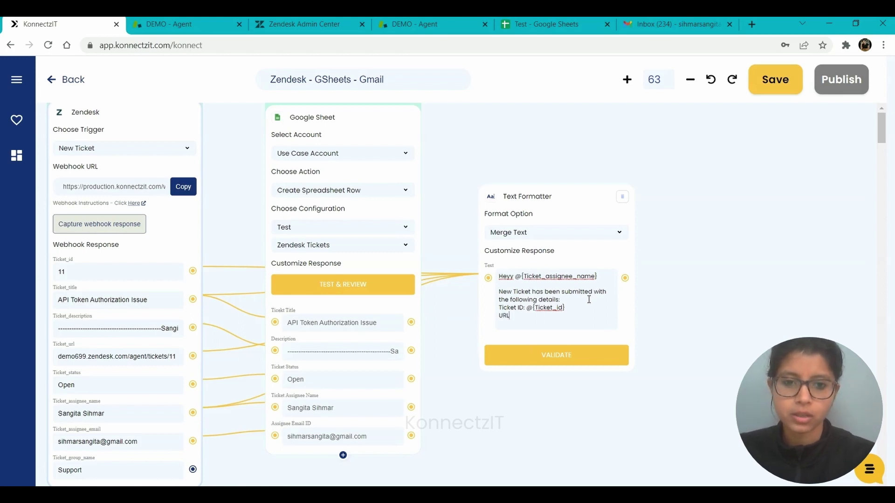
type(":")
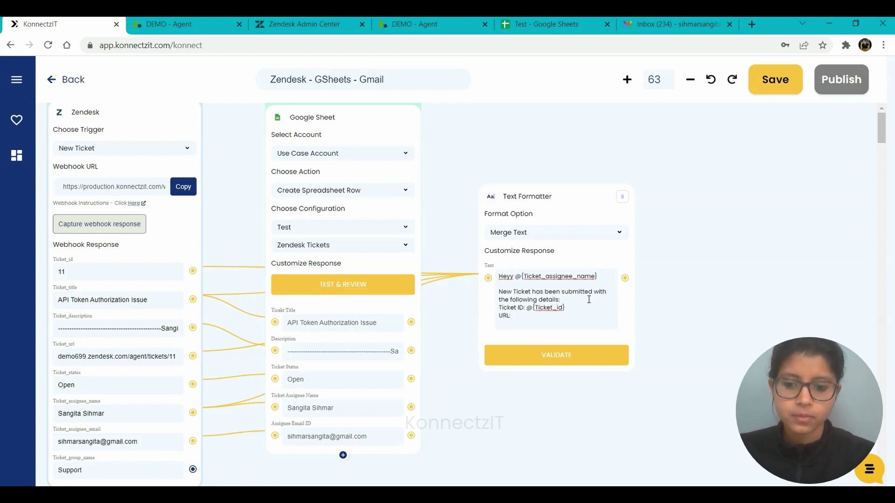
type(" @")
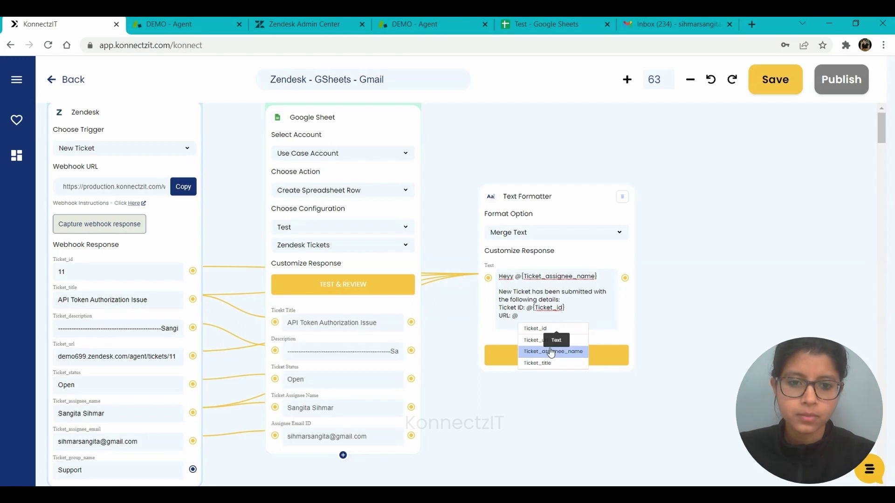
left_click(544, 344)
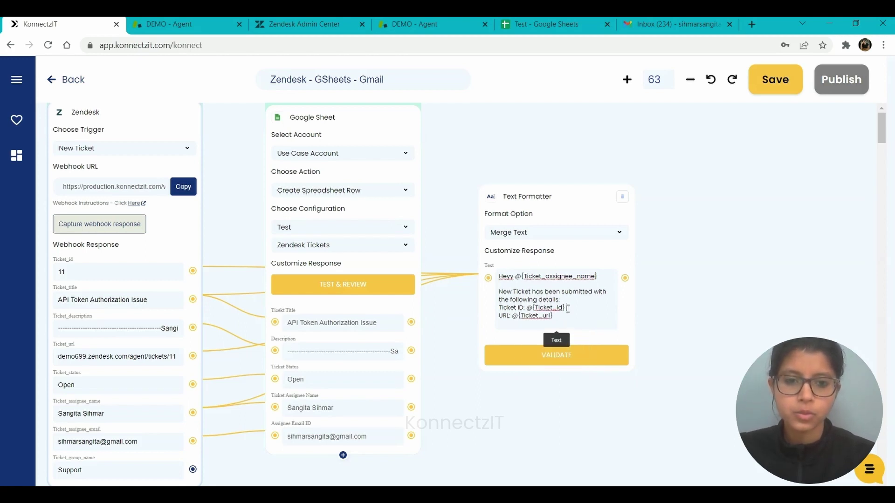
left_click(567, 309)
key("Return")
type("Ti")
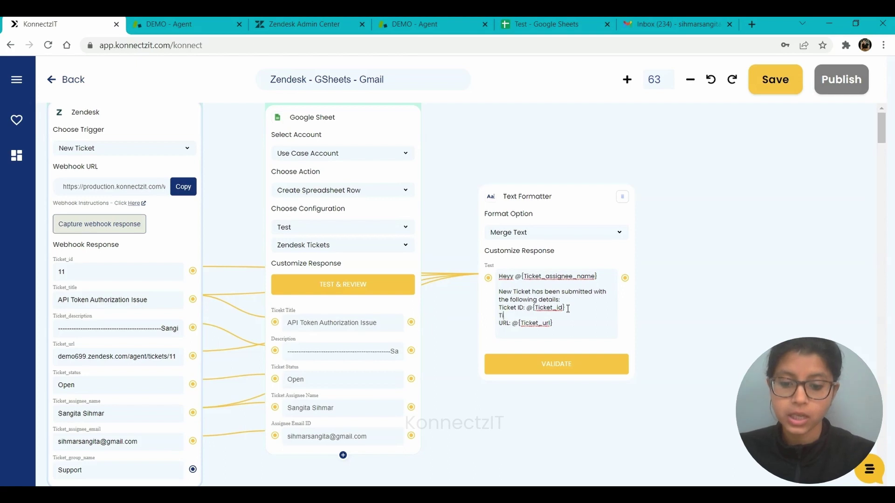
type("tle:")
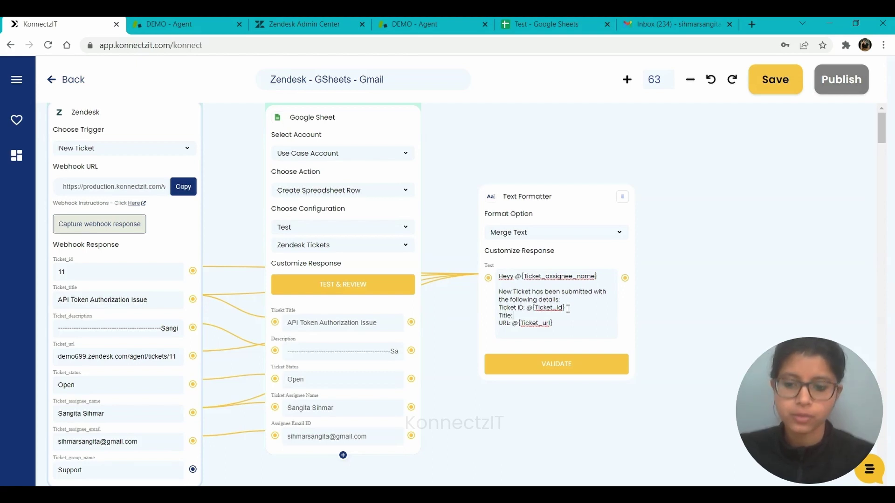
type(" @")
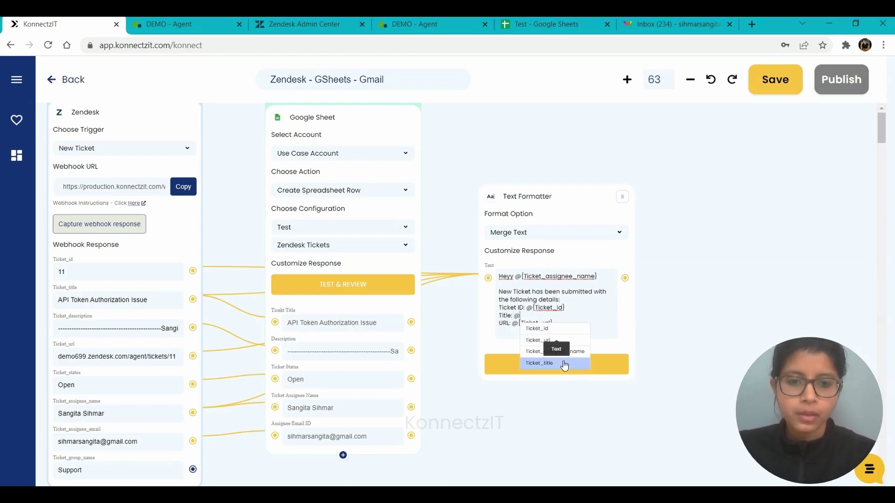
left_click(564, 364)
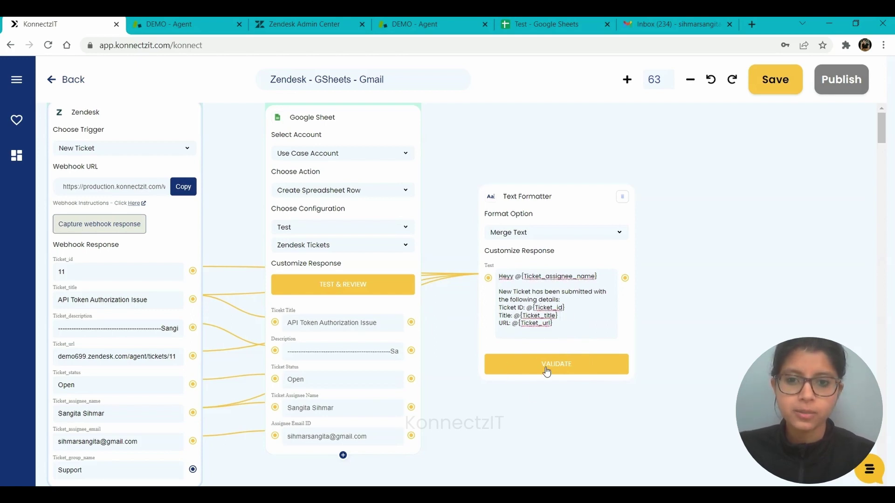
left_click(548, 372)
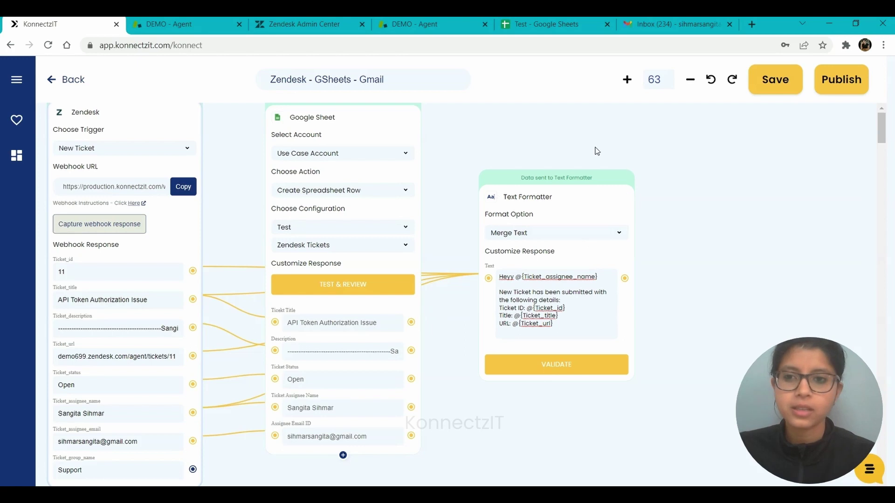
Step: Search 'gmail', place the Gmail app after the Text Formatter, and select Use Case Account
left_click(21, 83)
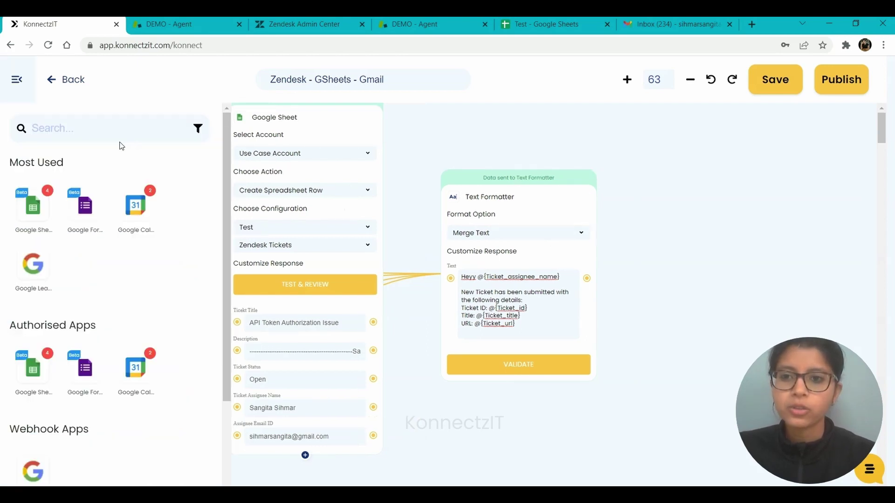
left_click(92, 131)
type("gmail")
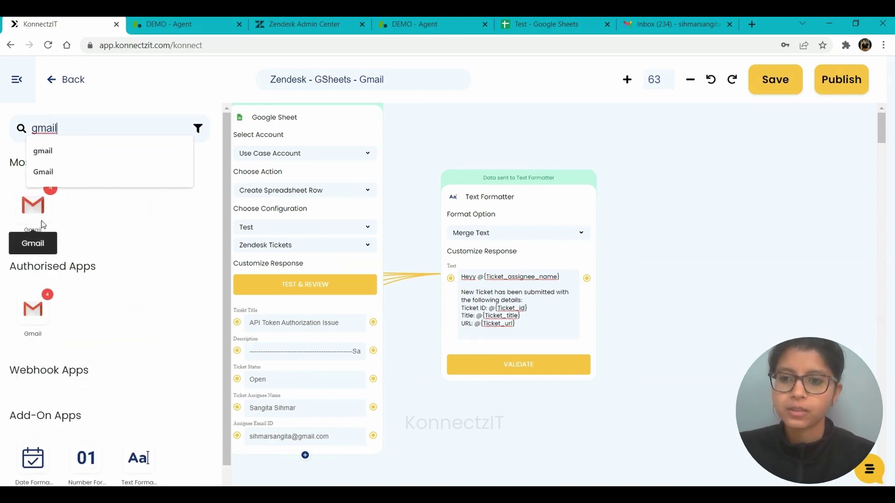
left_click_drag(33, 214, 680, 138)
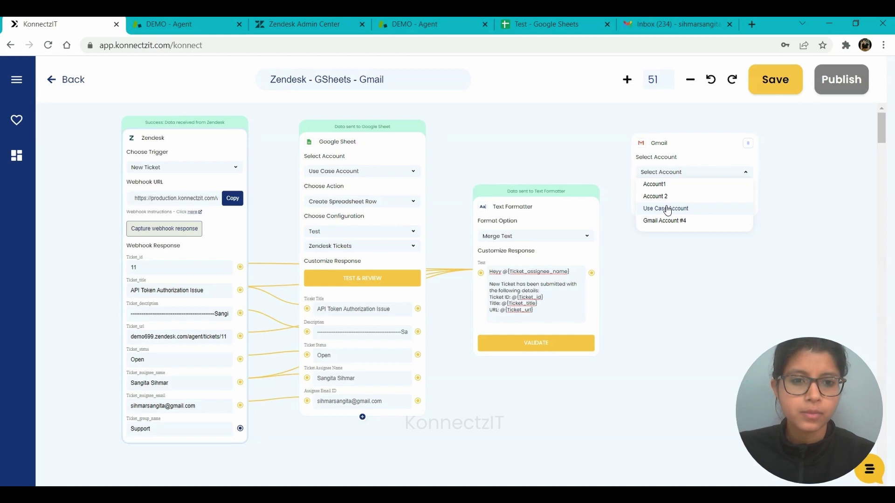
left_click(667, 210)
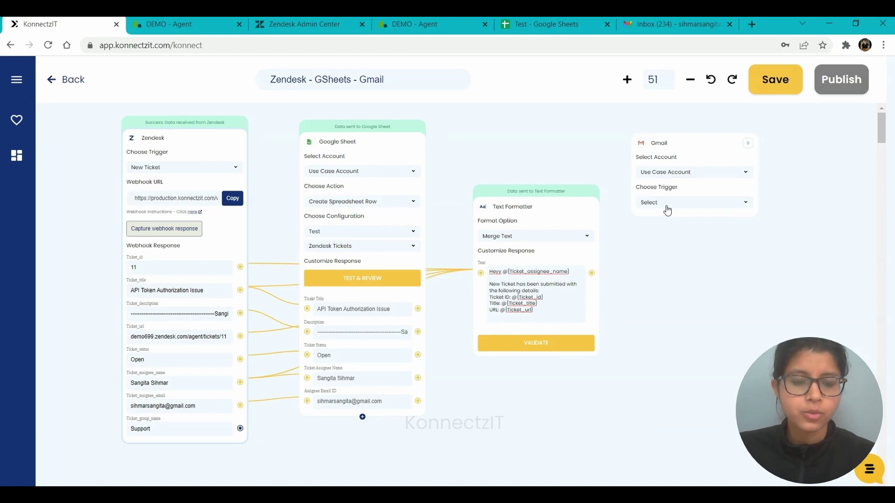
Step: Set Gmail to Send Email as plain text, with Text Formatter output as Body and Ticket_assignee_email as To
left_click(657, 204)
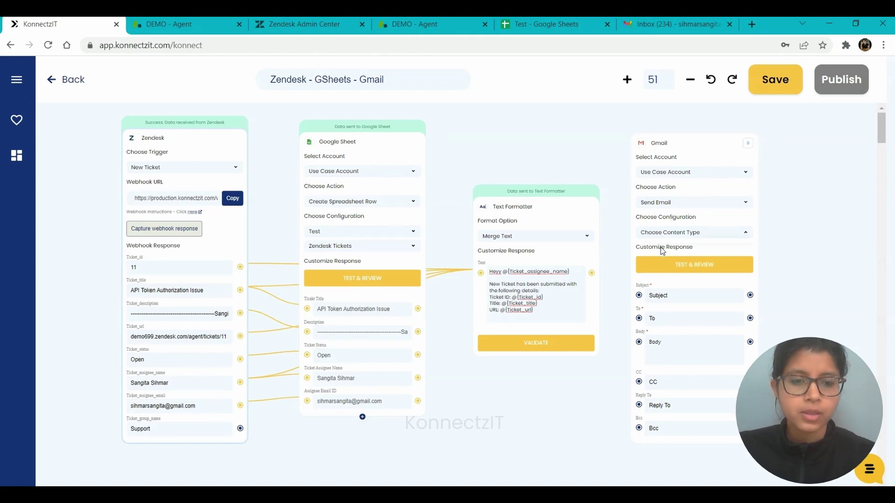
left_click(661, 237)
left_click(657, 247)
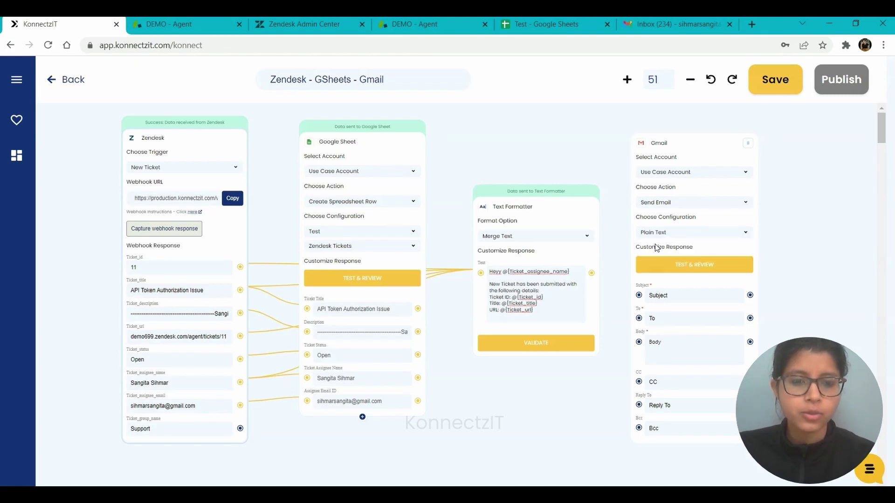
left_click_drag(591, 273, 639, 341)
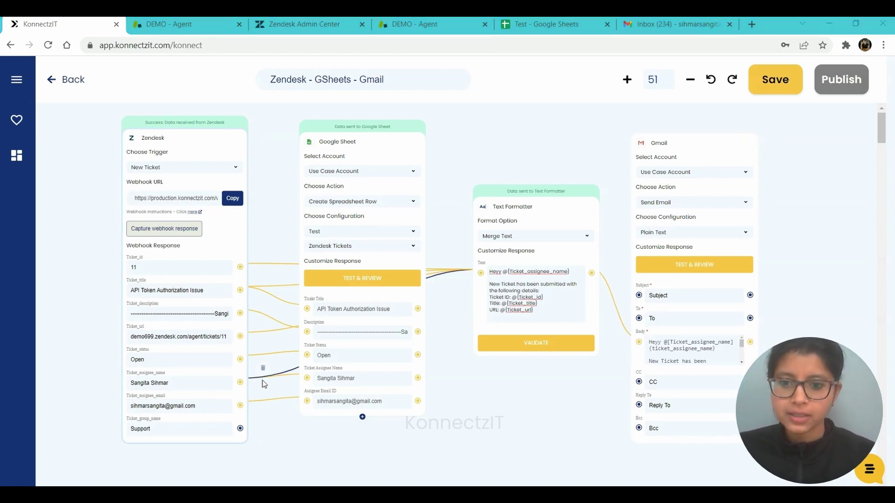
left_click_drag(287, 396, 641, 319)
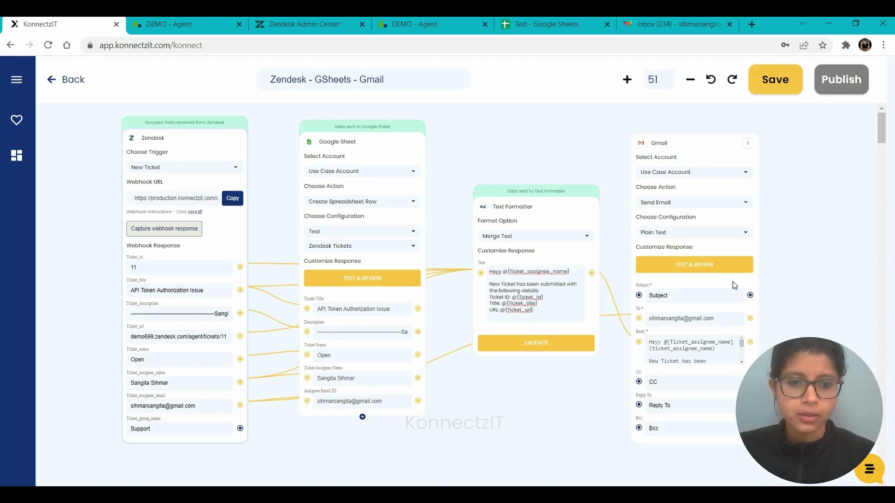
Step: Enter subject 'Ticket Assignment', test the Gmail step, and rearrange the Text Formatter and Gmail cards
left_click(699, 292)
type("Ticke")
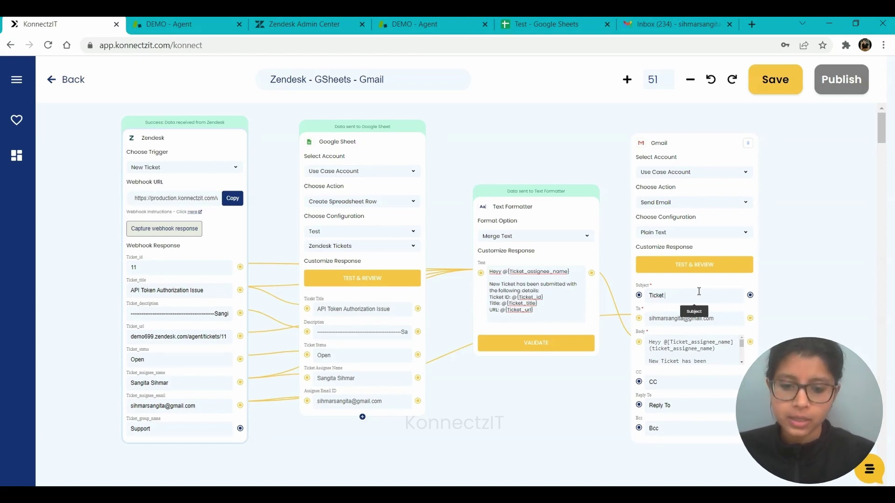
type("t ")
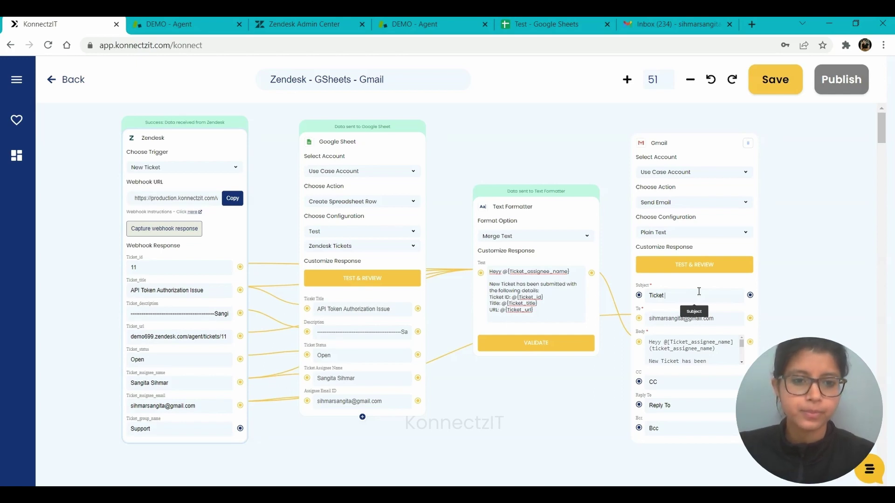
type("Assignment")
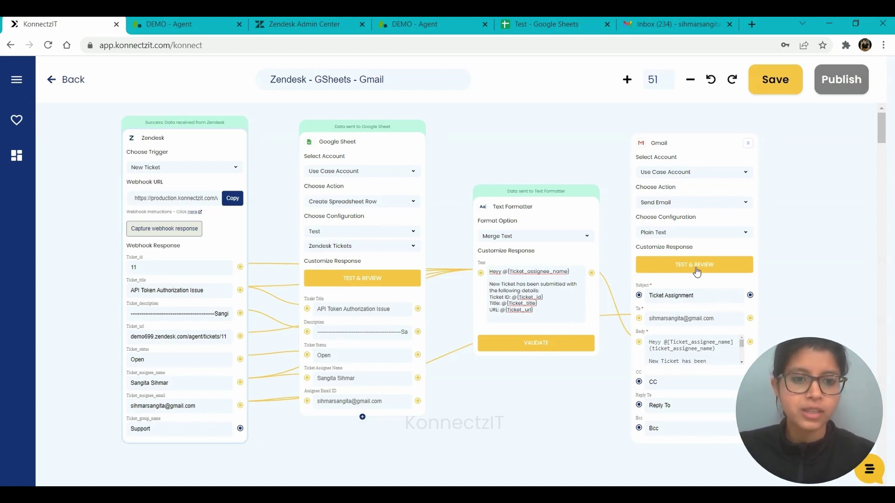
left_click(697, 271)
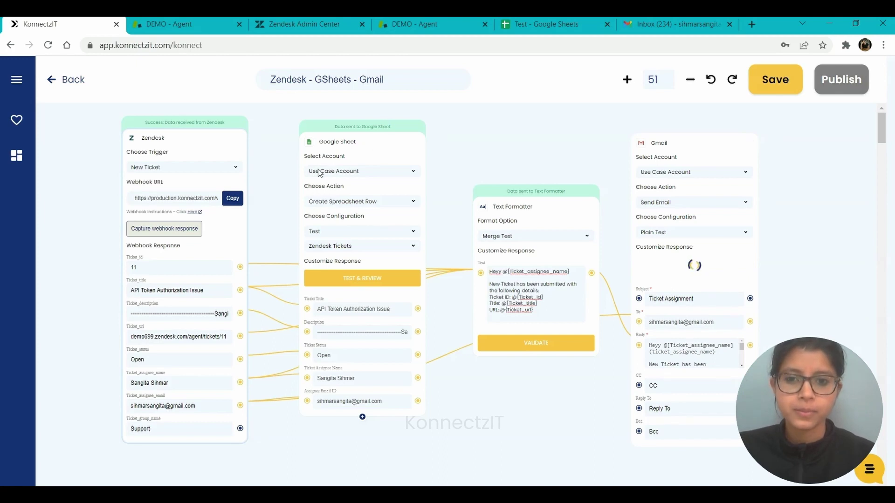
left_click_drag(497, 205, 455, 191)
left_click_drag(699, 154, 659, 156)
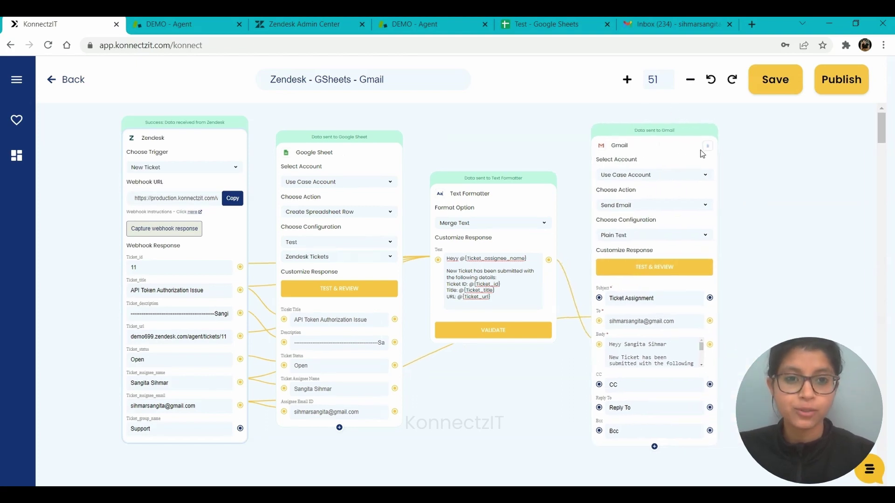
Step: Publish the Zendesk - GSheets - Gmail konnect, reopen it from Home, and view the Test spreadsheet
left_click(842, 80)
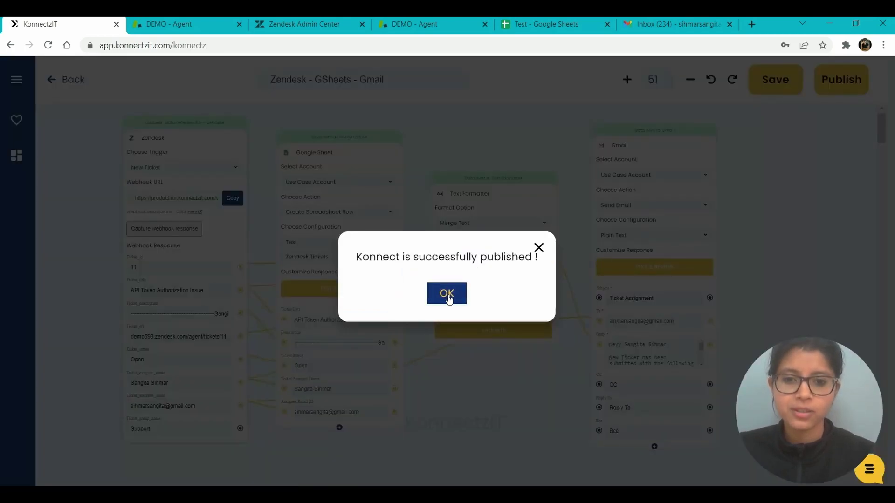
left_click(447, 294)
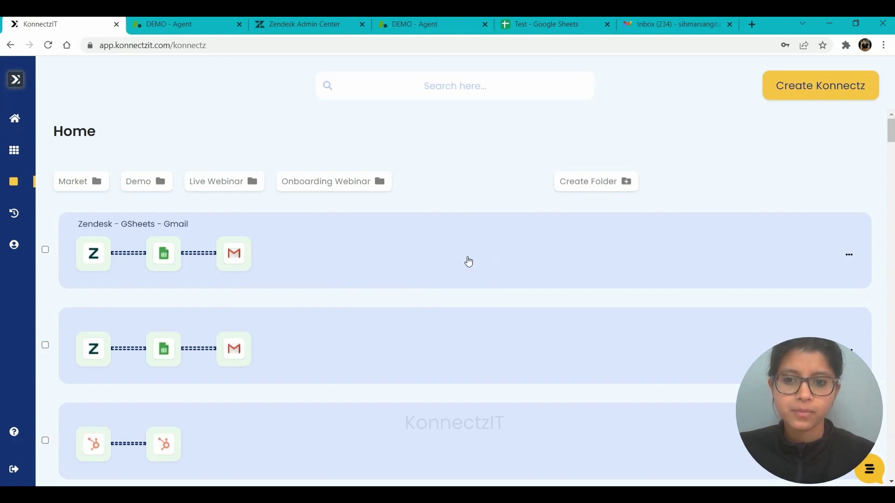
left_click(469, 262)
left_click(537, 311)
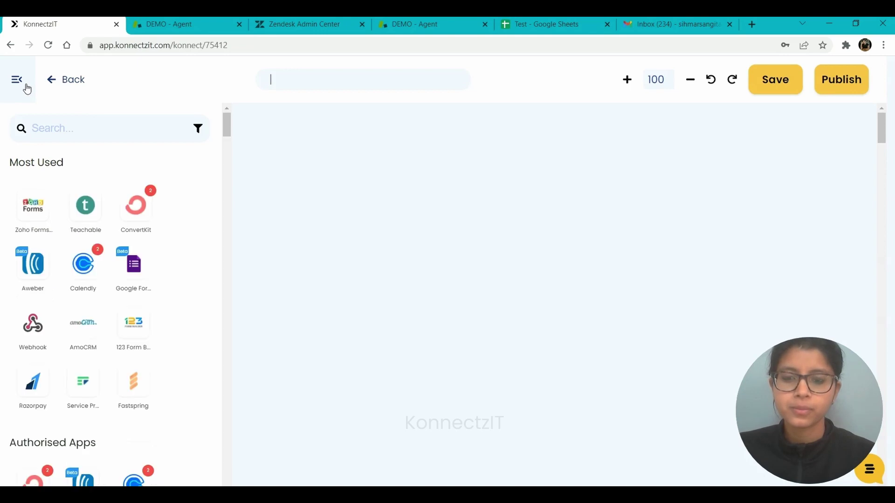
left_click(550, 24)
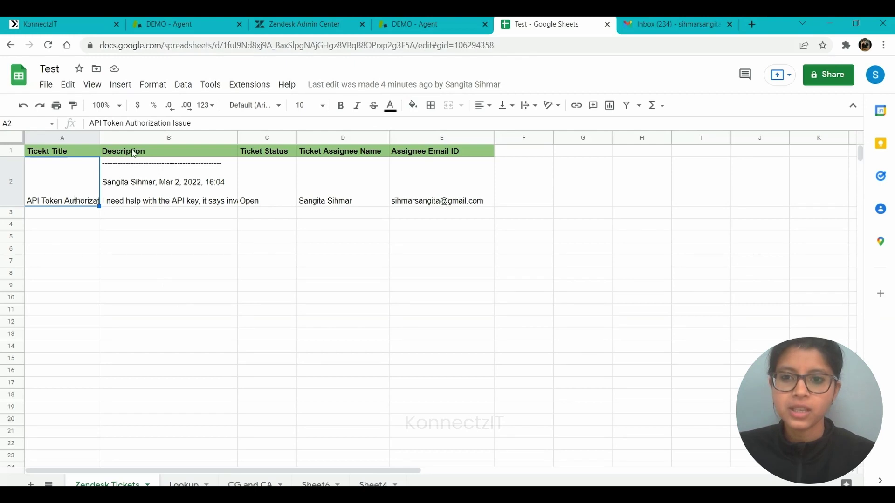
Step: Widen the Ticket Title and Description columns to read the new row, then go to Gmail
left_click_drag(97, 137, 154, 138)
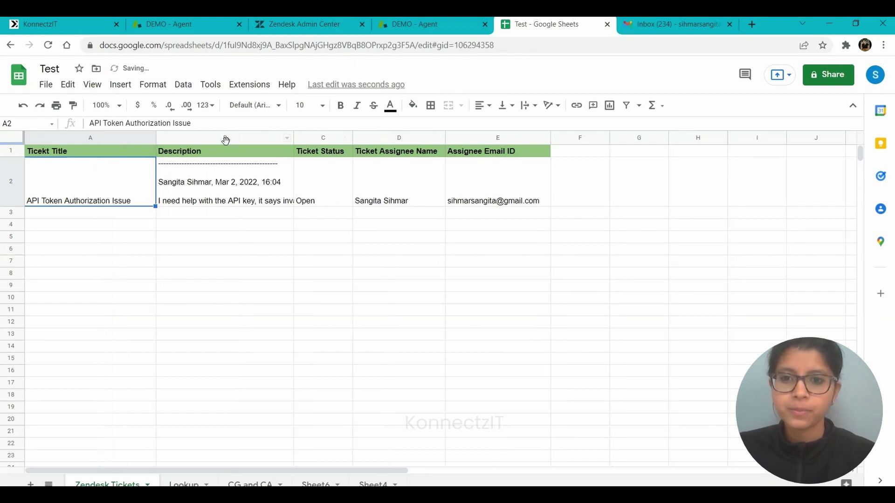
left_click_drag(293, 135, 329, 135)
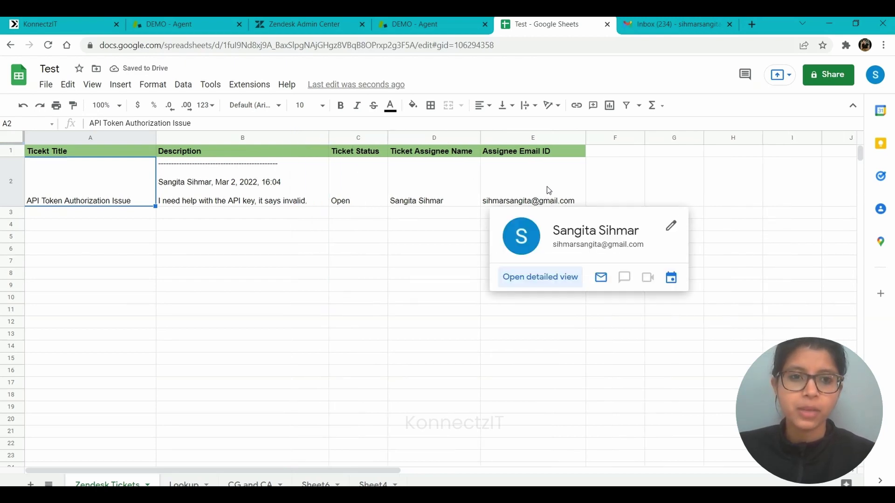
left_click(676, 24)
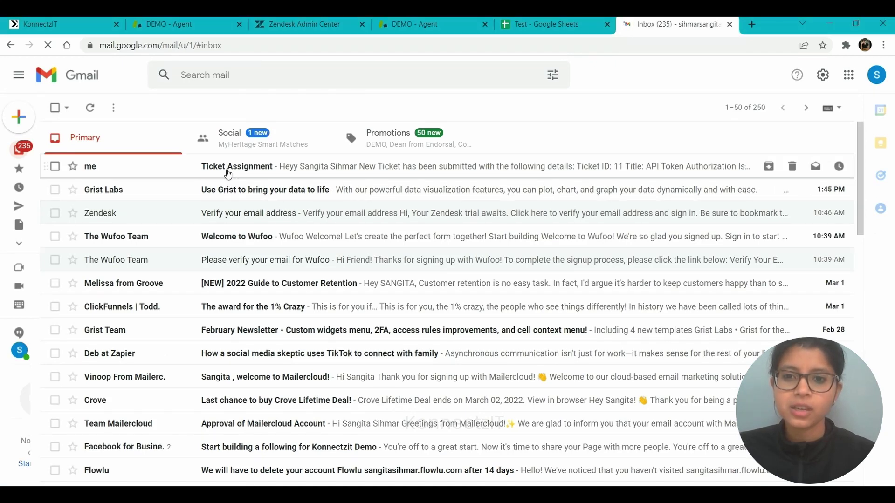
Step: Read the Ticket Assignment email for Ticket 11, then return to KonnectzIT
left_click(228, 168)
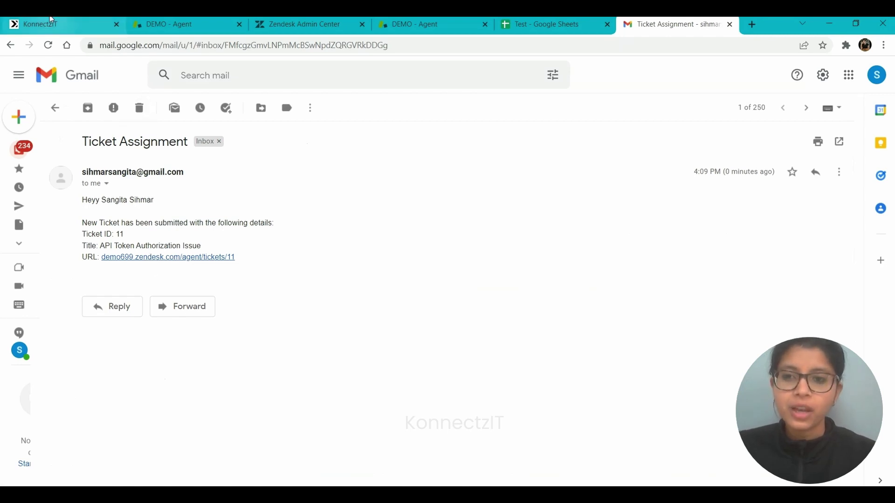
left_click(63, 24)
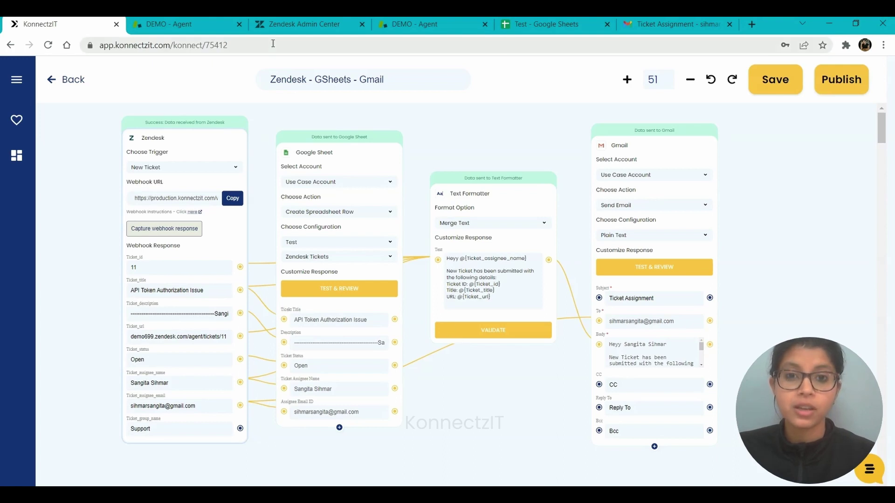
Step: Start a new Zendesk ticket and bring up the add-new-requester dialog
left_click(168, 24)
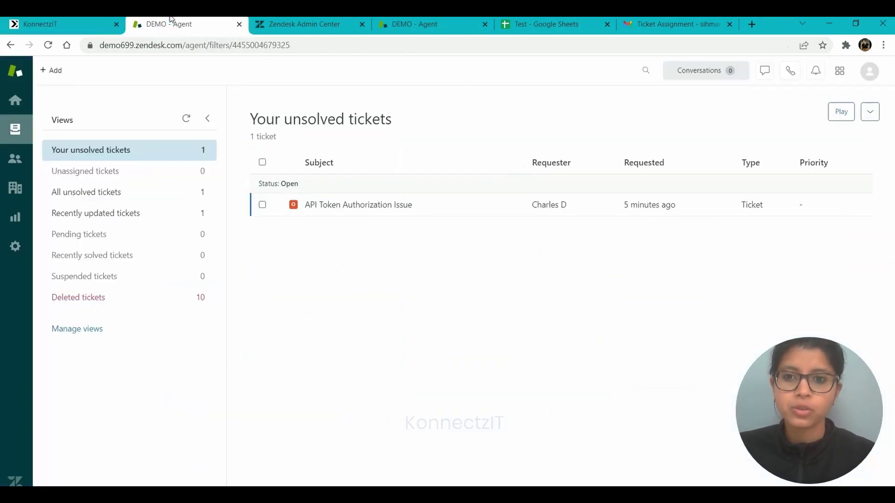
left_click(52, 74)
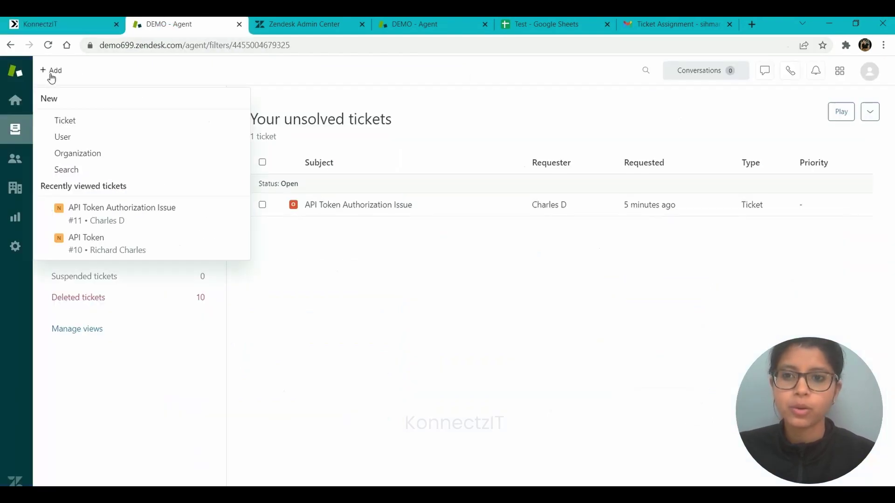
left_click(65, 121)
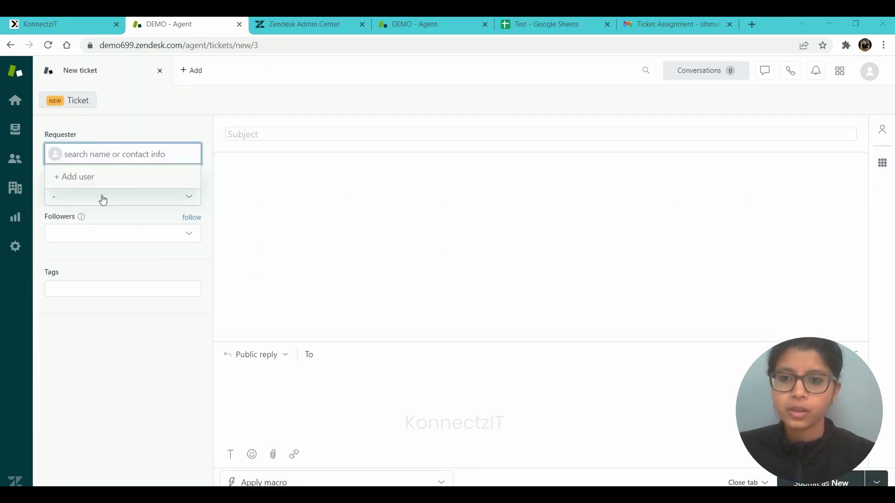
left_click(80, 171)
Step: Enter the new user's name and e-mail, appending '1' after the 'already in use' error, and add them
left_click(356, 224)
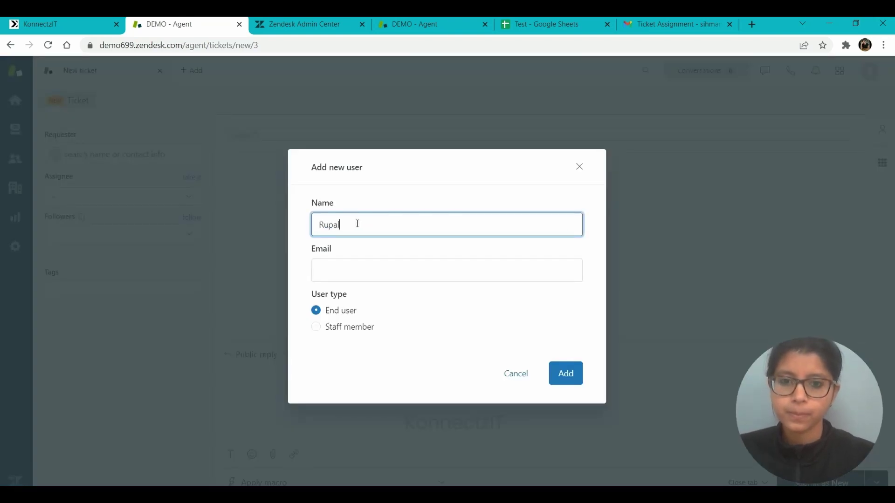
left_click(338, 268)
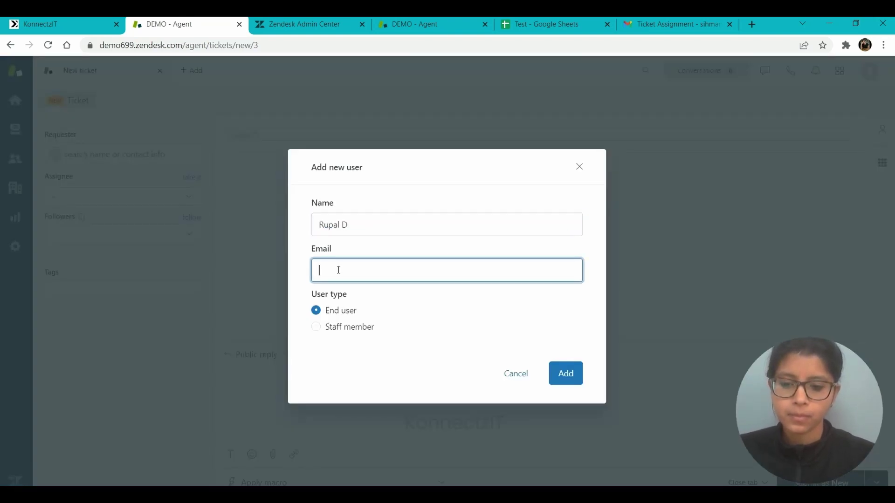
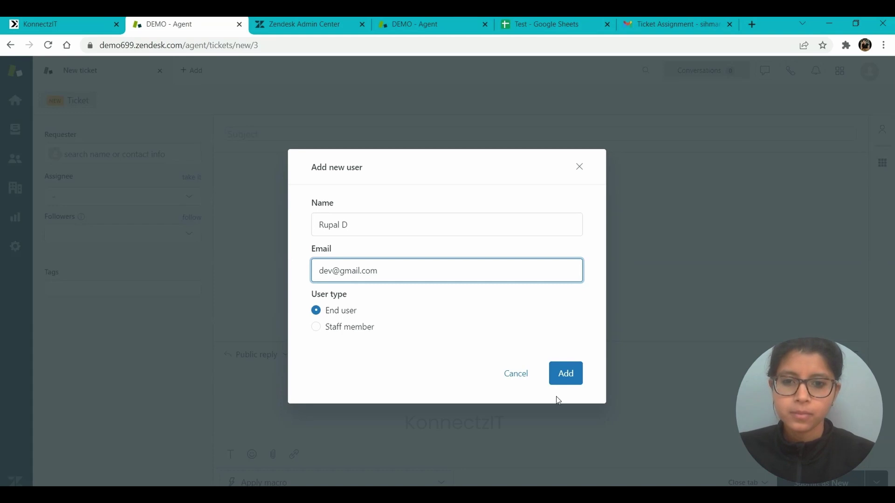
left_click(575, 374)
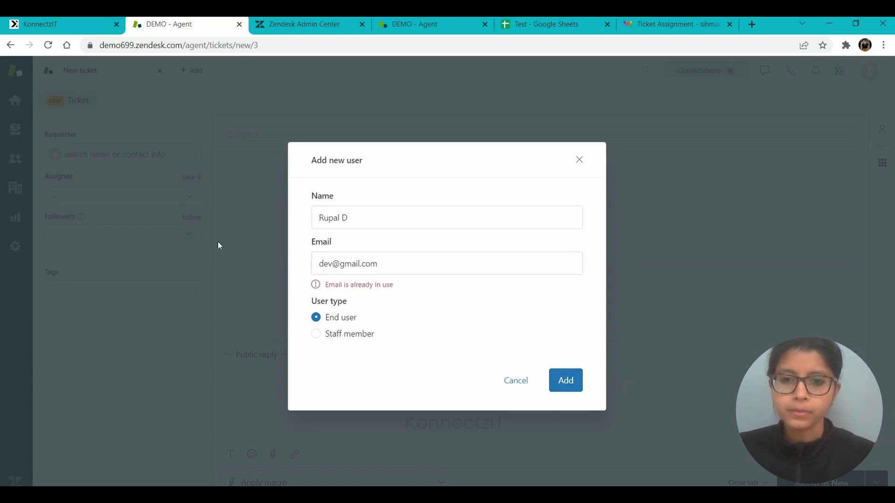
left_click(339, 264)
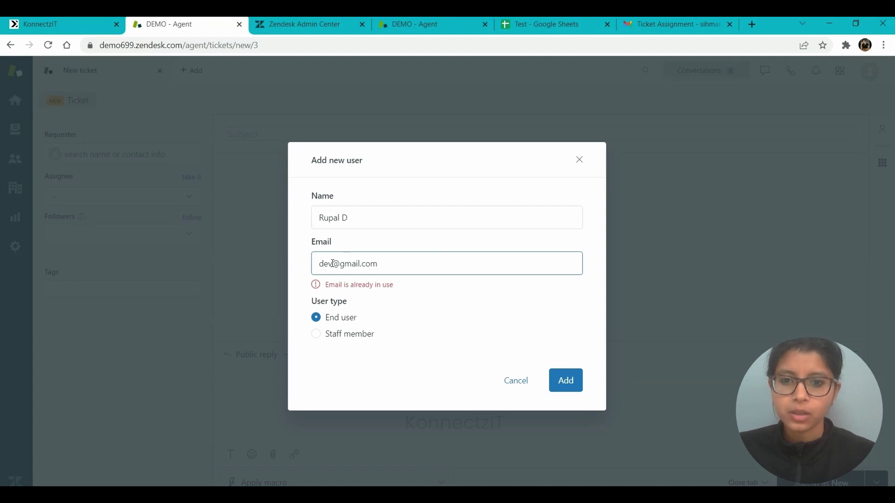
type("1")
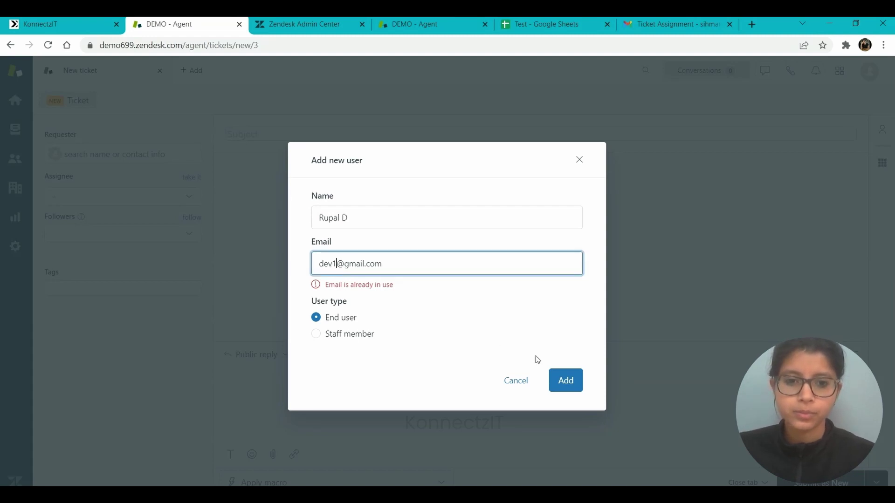
left_click(573, 386)
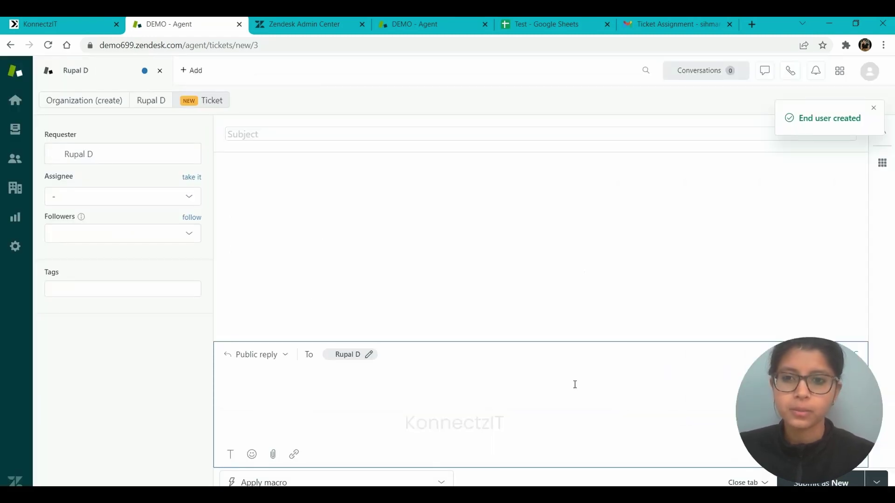
Step: Assign the new Zendesk ticket to the Support group's agent
left_click(75, 198)
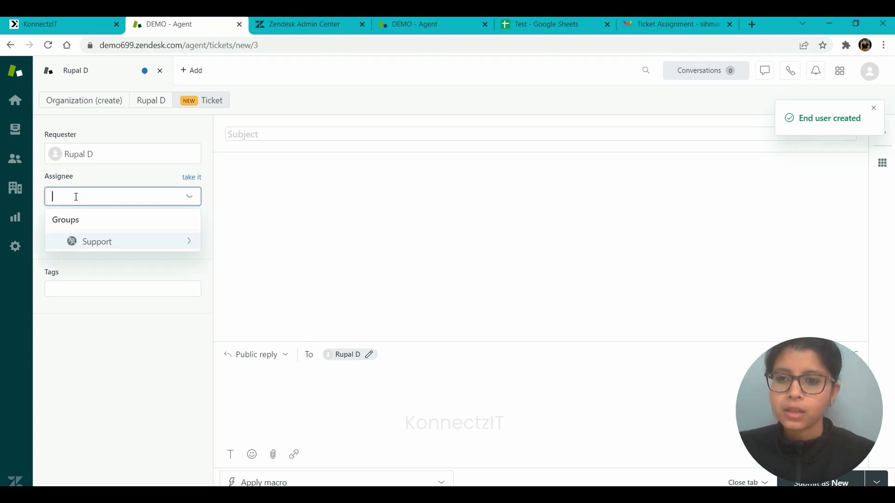
left_click(87, 248)
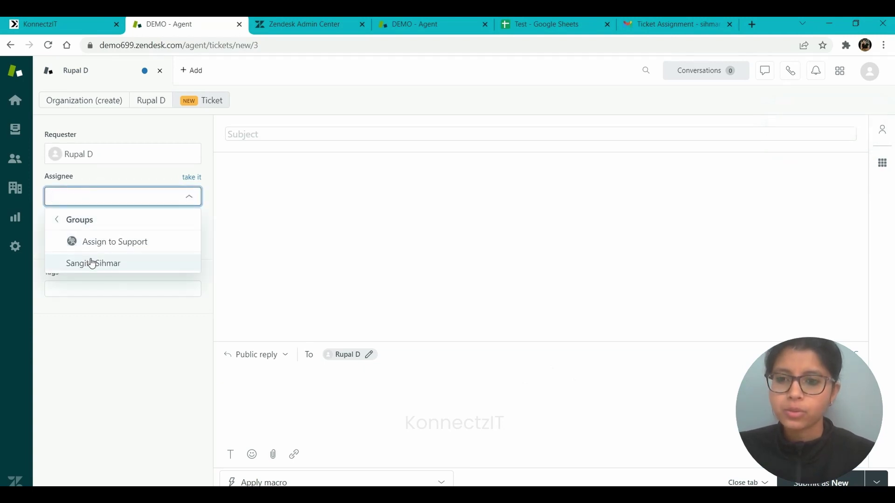
left_click(90, 260)
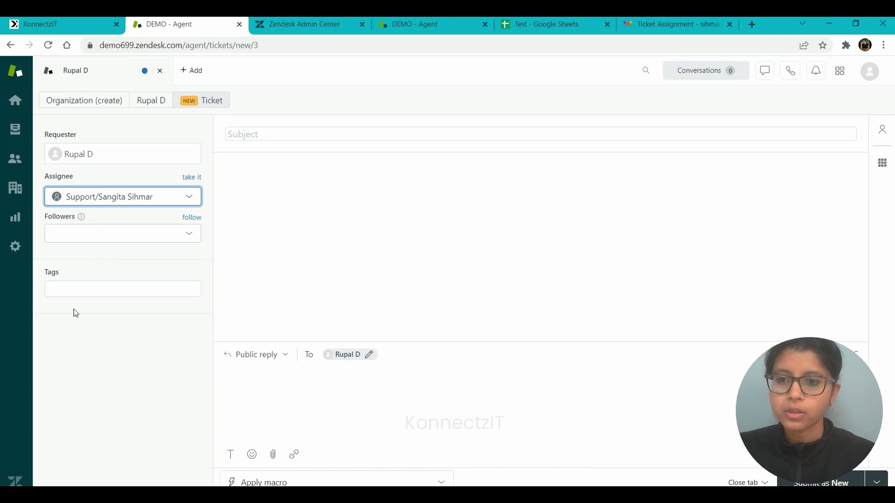
left_click(73, 291)
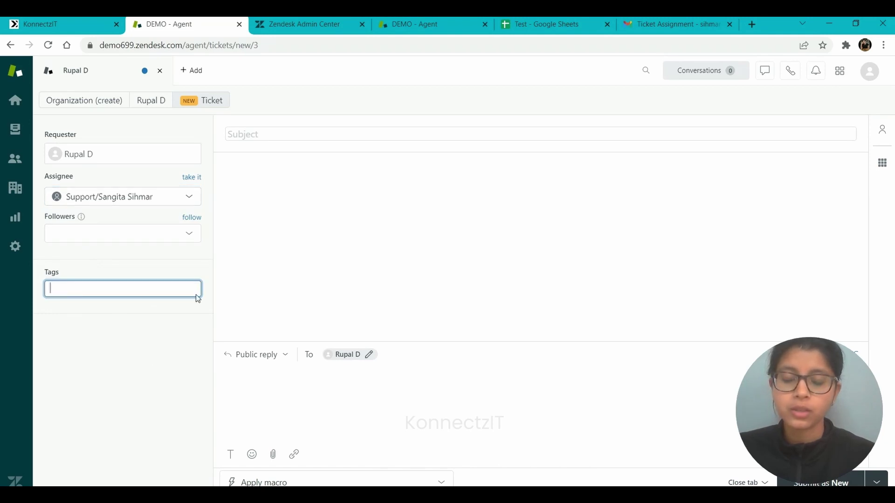
Step: Enter subject 'Issue with the sign up' and description 'Please assist with the sign up process.'
left_click(240, 140)
type("Issue")
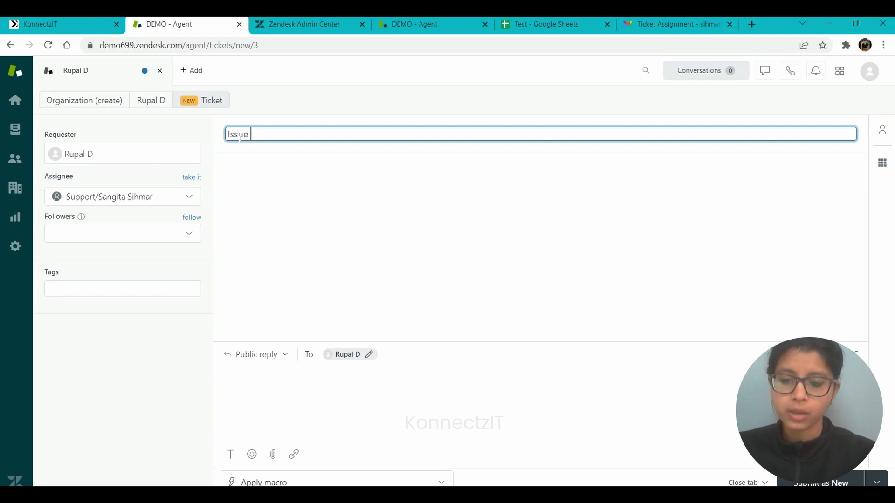
type(" with th")
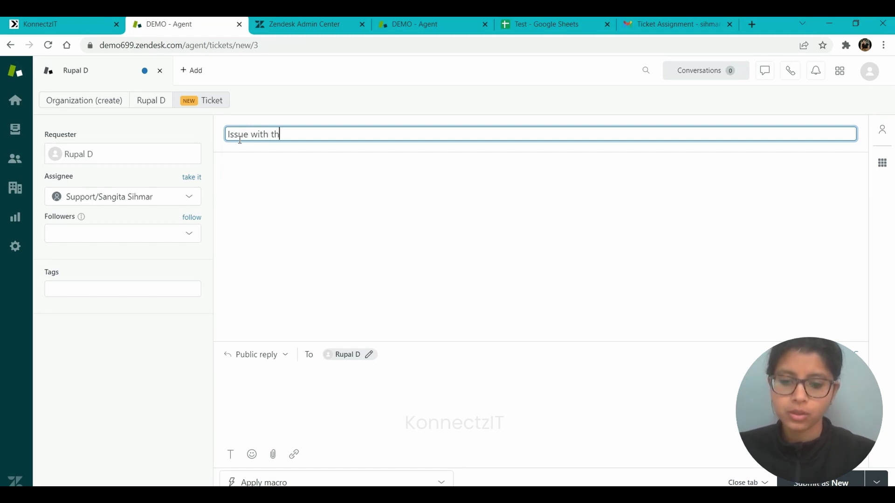
type("e sig")
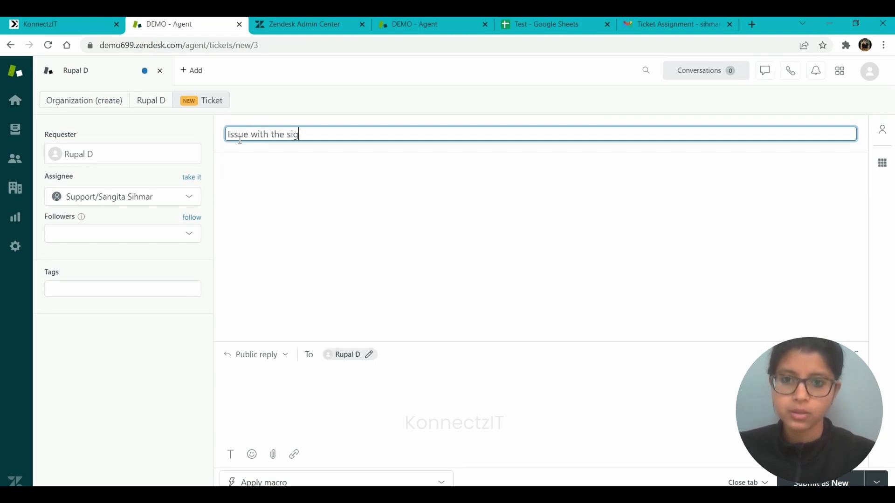
type("n up")
left_click(294, 421)
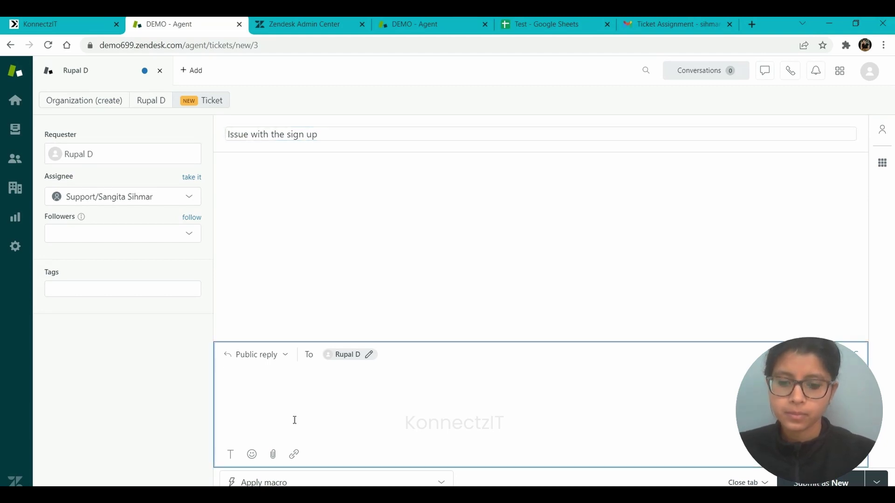
type("Please assist w")
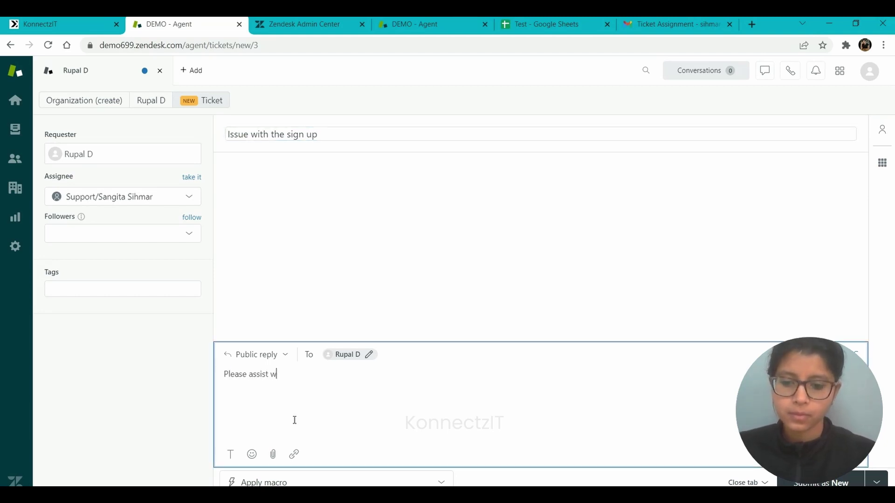
type("ith the sign up ro")
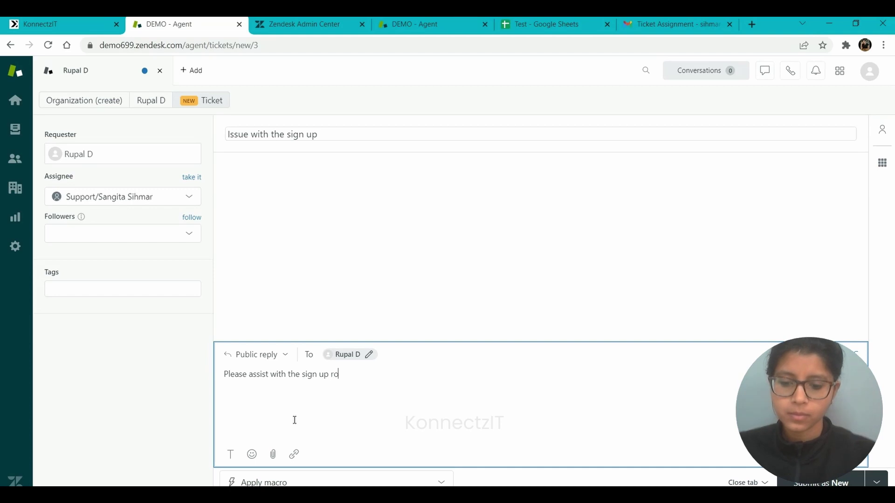
type("cess.")
key("BackSpace")
key("BackSpace")
key("BackSpace")
key("BackSpace")
key("BackSpace")
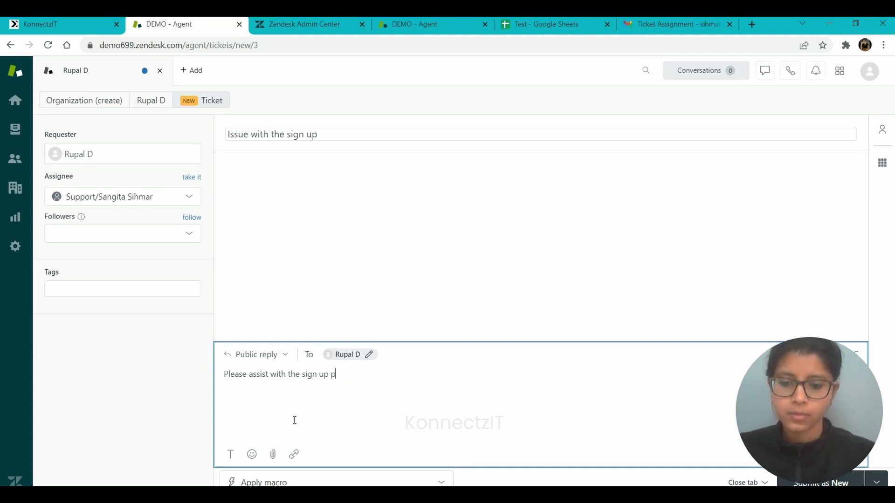
type("rocess.")
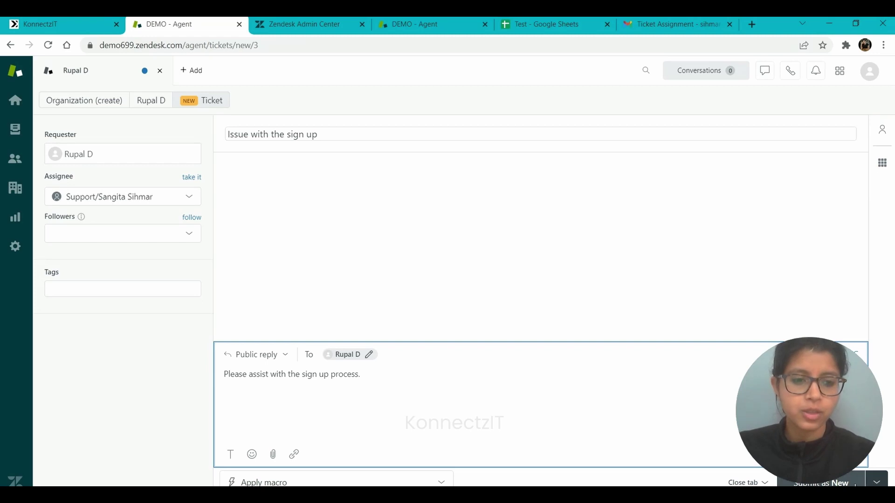
Step: Submit the ticket as new and confirm its Open row in the Test spreadsheet
left_click(855, 484)
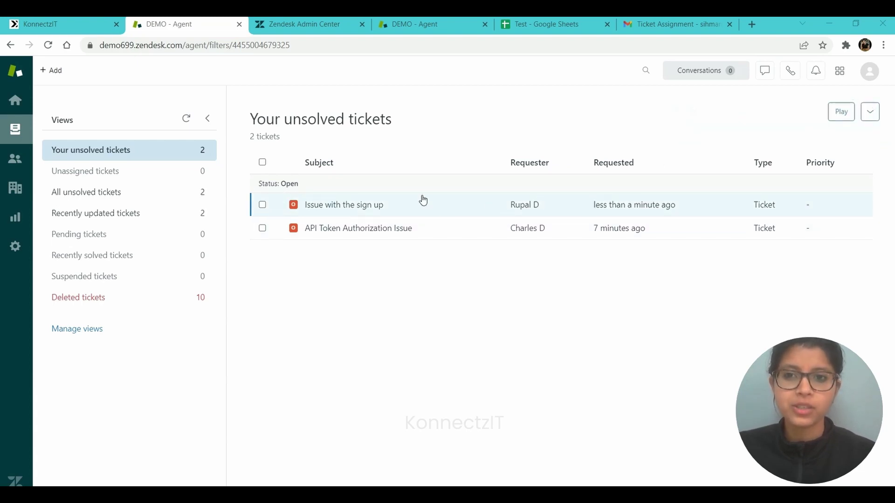
left_click(588, 21)
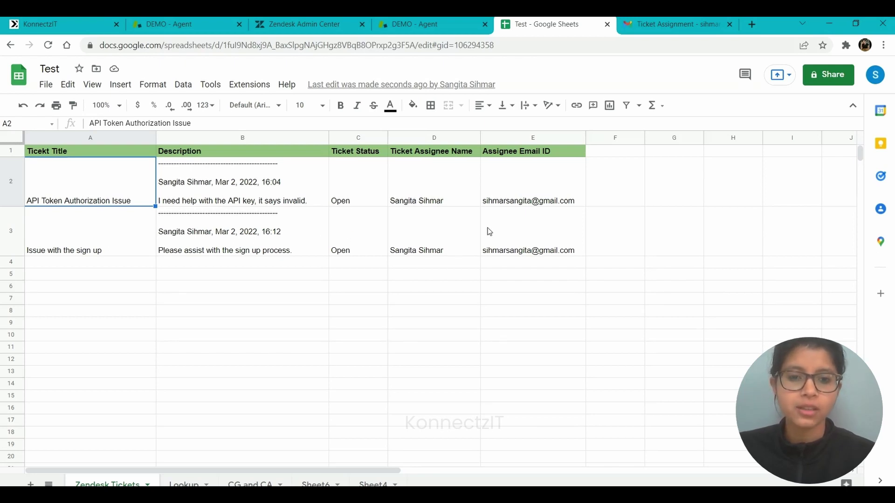
mouse_move(536, 228)
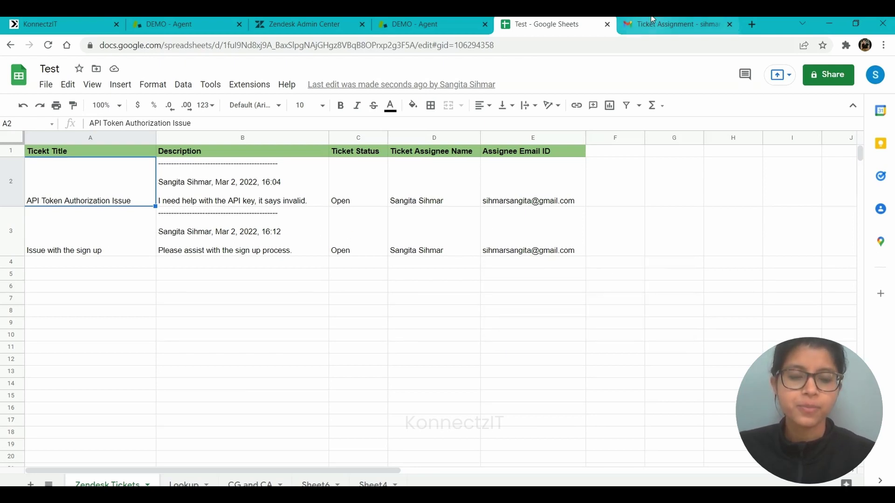
left_click(676, 24)
Step: Refresh the Gmail inbox to show the Ticket Assignment email for ticket 12, then return to KonnectzIT
left_click(55, 108)
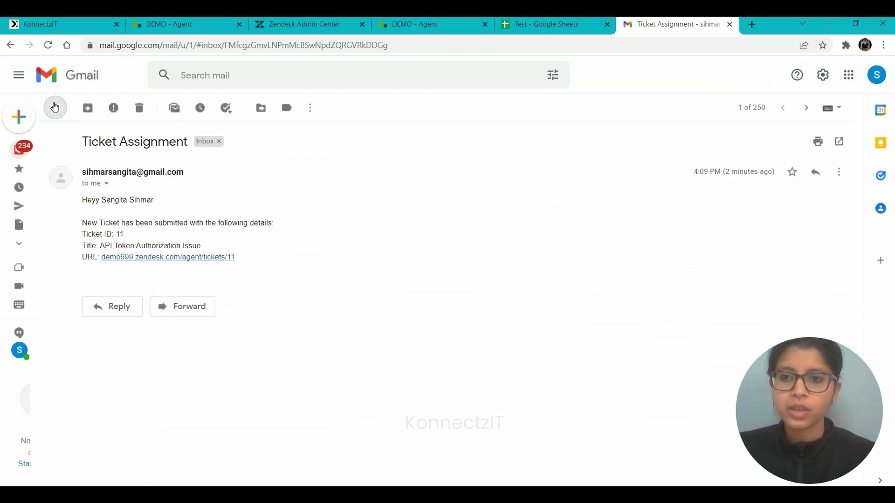
left_click(49, 45)
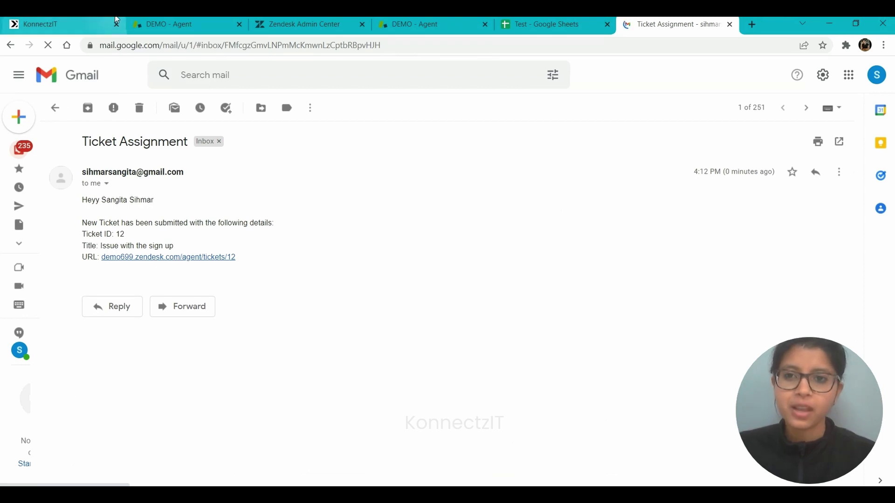
left_click(116, 19)
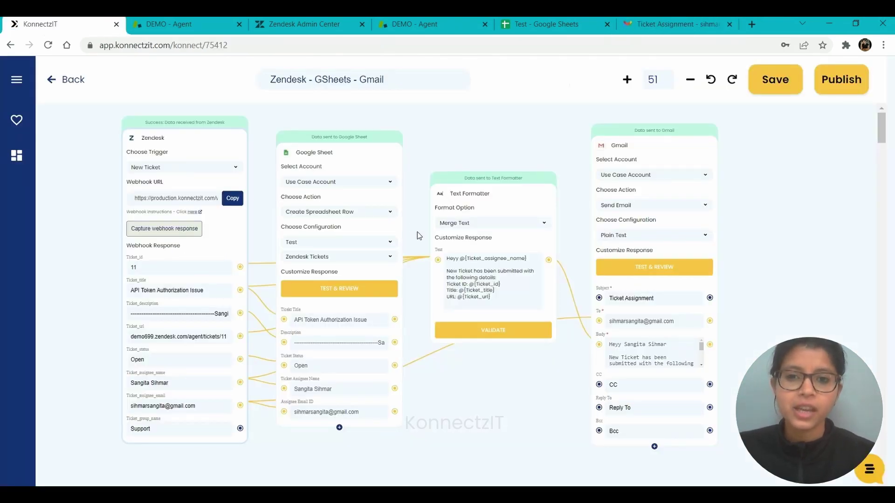